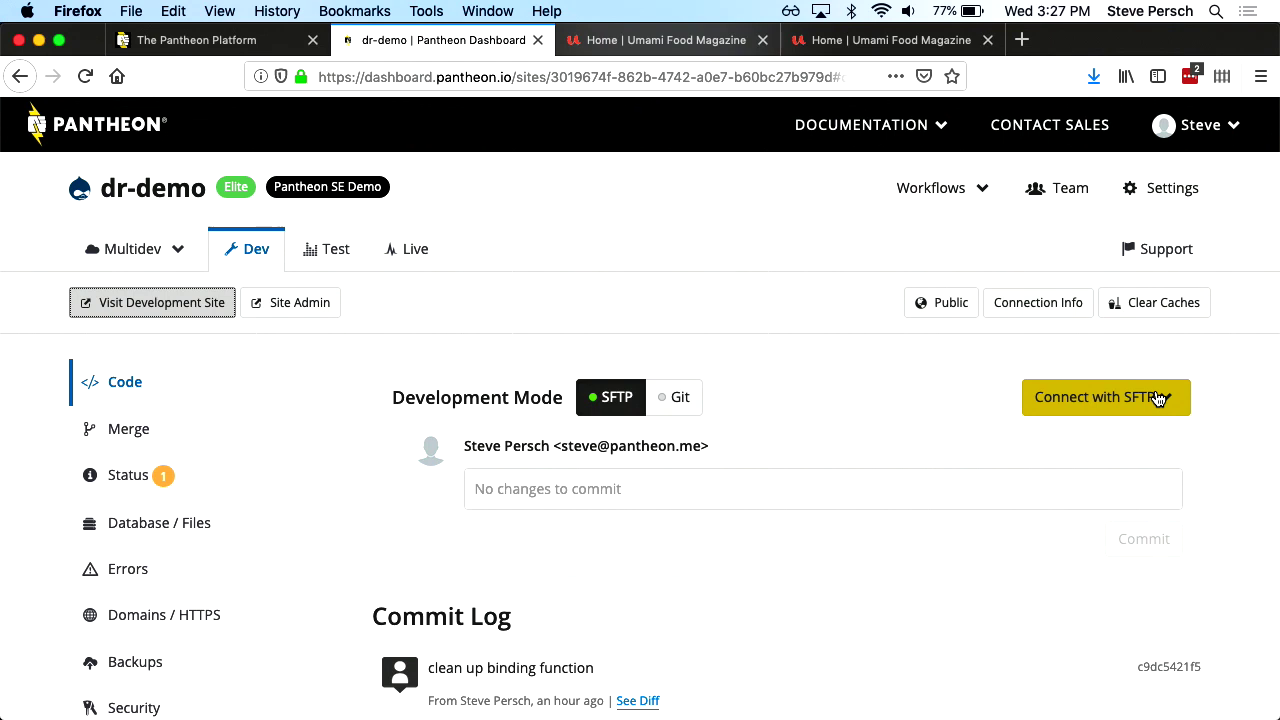
Reveal the dr-demo Dev environment's SFTP host, username and port 2222
{"action": "left_click", "coordinate": [1174, 399]}
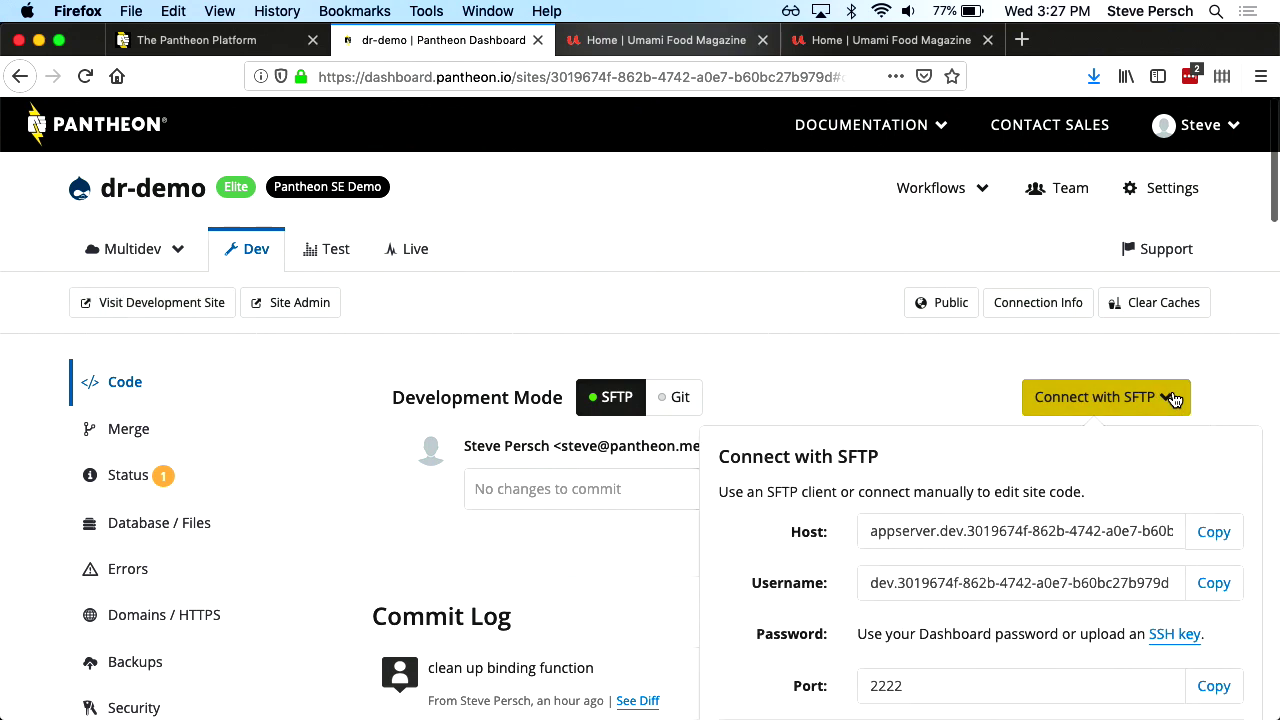
{"action": "scroll", "coordinate": [1038, 529], "scroll_direction": "down", "scroll_amount": 3}
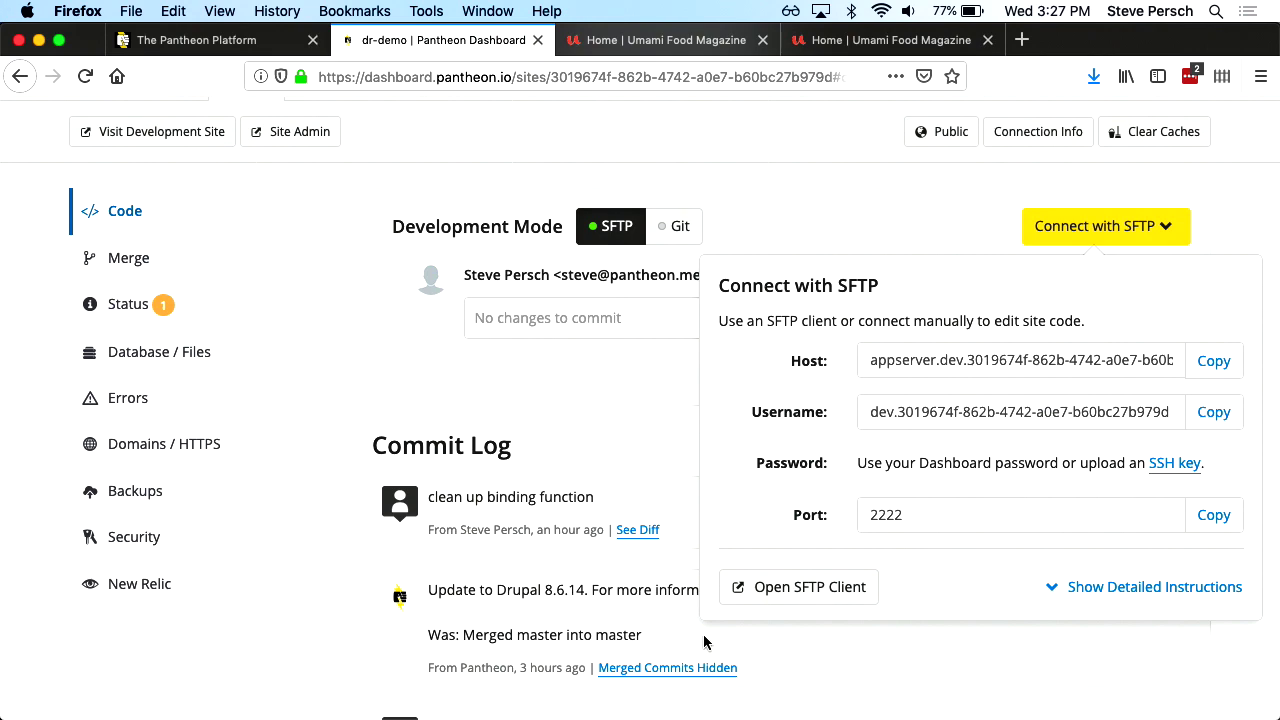
{"action": "key", "text": "super+Tab"}
{"action": "key", "text": "super+Tab"}
{"action": "key", "text": "super+Tab"}
{"action": "key", "text": "super+Tab"}
{"action": "key", "text": "super+Tab"}
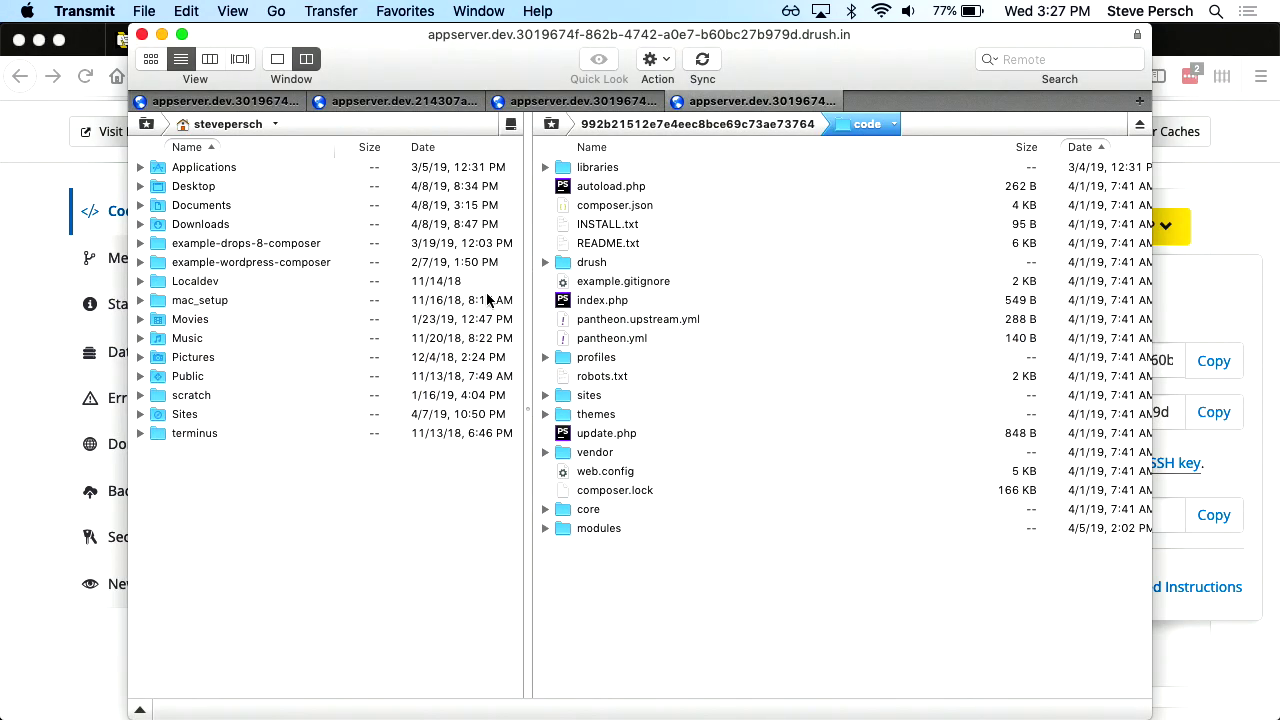
Open the remote custom.module file from Transmit in the Atom editor
{"action": "key", "text": "super+Tab"}
{"action": "key", "text": "super+Tab"}
{"action": "key", "text": "super+Tab"}
{"action": "key", "text": "super+Tab"}
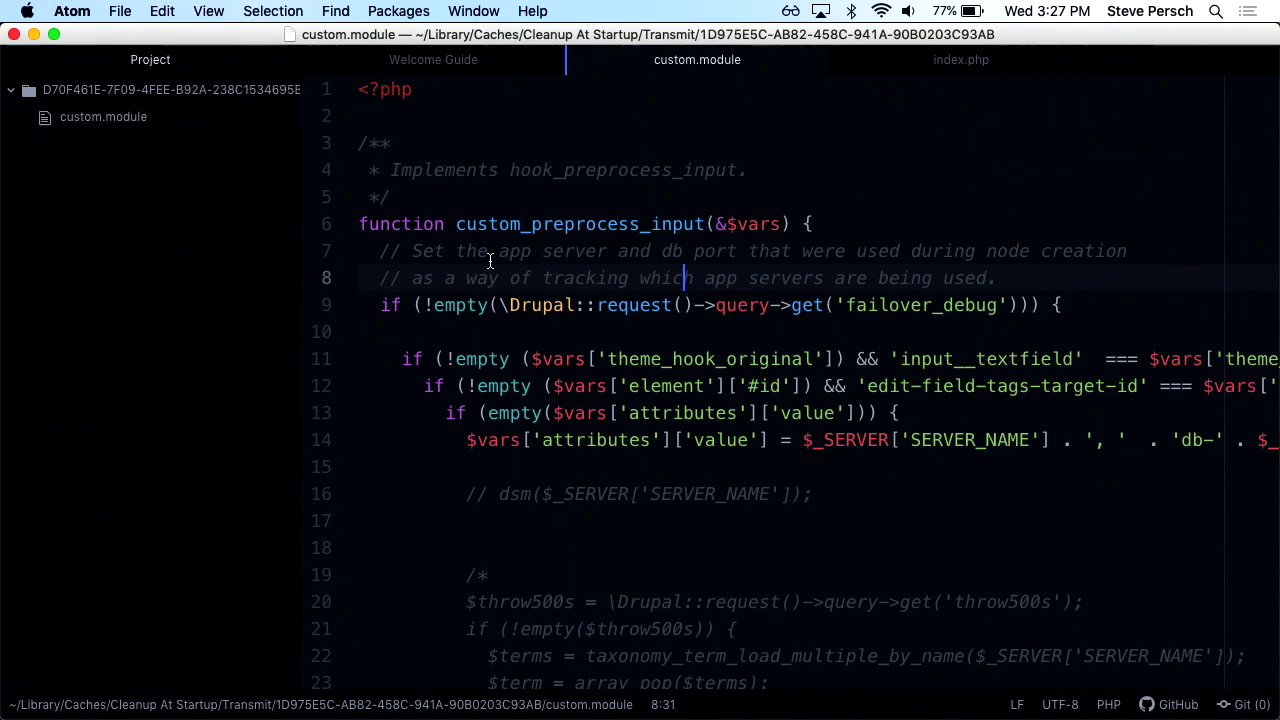
Uncomment line 16 of custom.module so dsm($_SERVER['SERVER_NAME']) runs
{"action": "key", "text": "Down"}
{"action": "key", "text": "Down"}
{"action": "key", "text": "Down"}
{"action": "key", "text": "Down"}
{"action": "key", "text": "Down"}
{"action": "key", "text": "Down"}
{"action": "key", "text": "Down"}
{"action": "key", "text": "Down"}
{"action": "key", "text": "Left"}
{"action": "key", "text": "Left"}
{"action": "key", "text": "Left"}
{"action": "key", "text": "Left"}
{"action": "key", "text": "Left"}
{"action": "key", "text": "Left"}
{"action": "key", "text": "Left"}
{"action": "key", "text": "Left"}
{"action": "key", "text": "Left"}
{"action": "key", "text": "Left"}
{"action": "key", "text": "Left"}
{"action": "key", "text": "Left"}
{"action": "key", "text": "Left"}
{"action": "key", "text": "Left"}
{"action": "key", "text": "Left"}
{"action": "key", "text": "Left"}
{"action": "key", "text": "Left"}
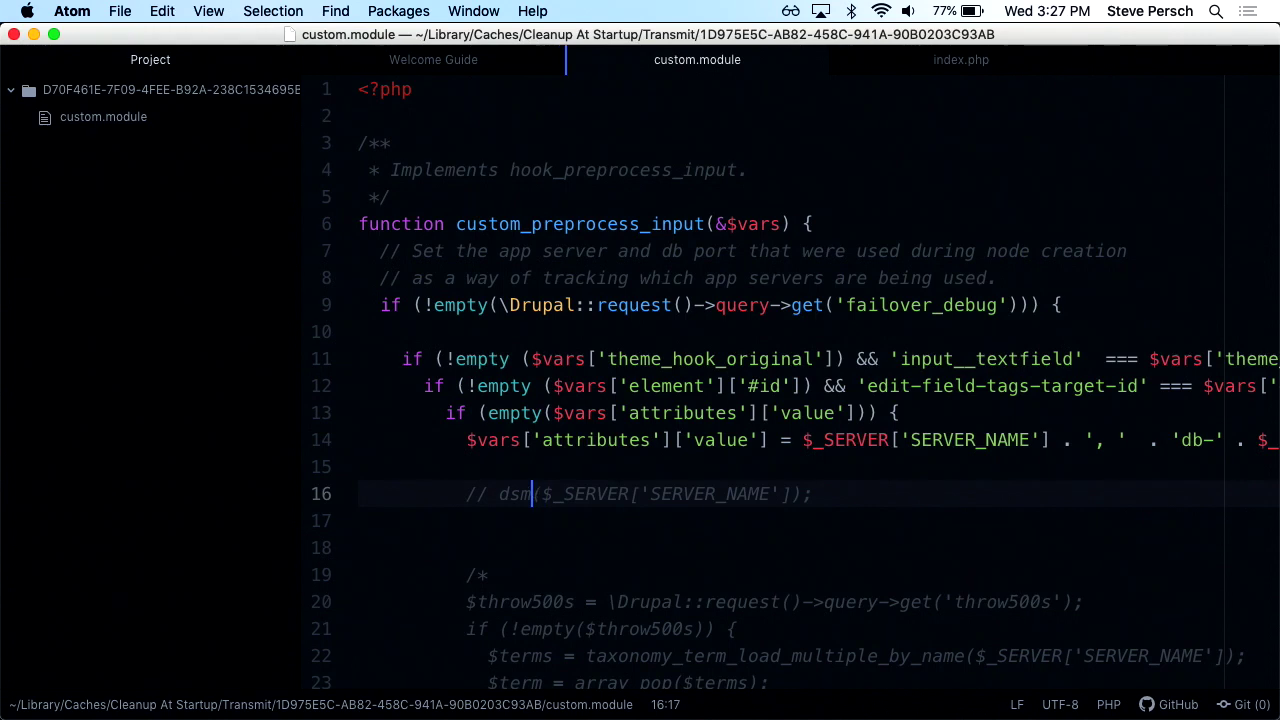
{"action": "key", "text": "BackSpace"}
{"action": "key", "text": "BackSpace"}
{"action": "key", "text": "BackSpace"}
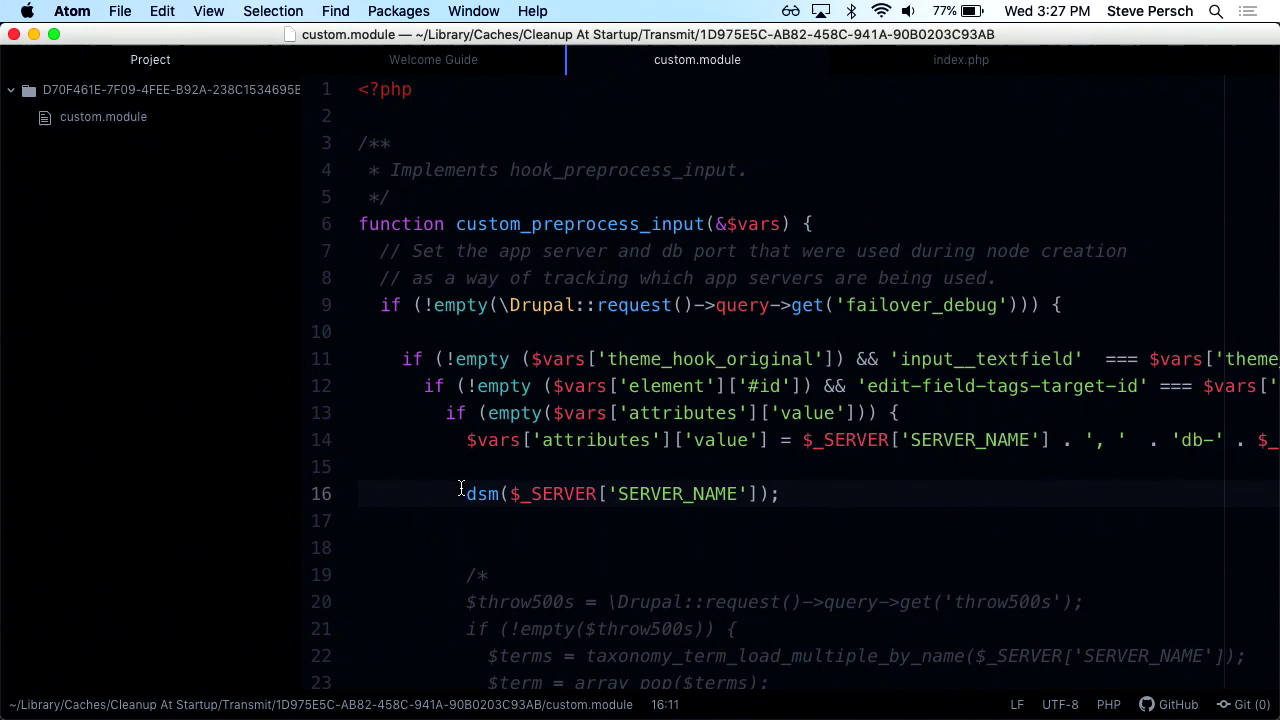
{"action": "left_click_drag", "start_coordinate": [585, 494], "coordinate": [670, 505]}
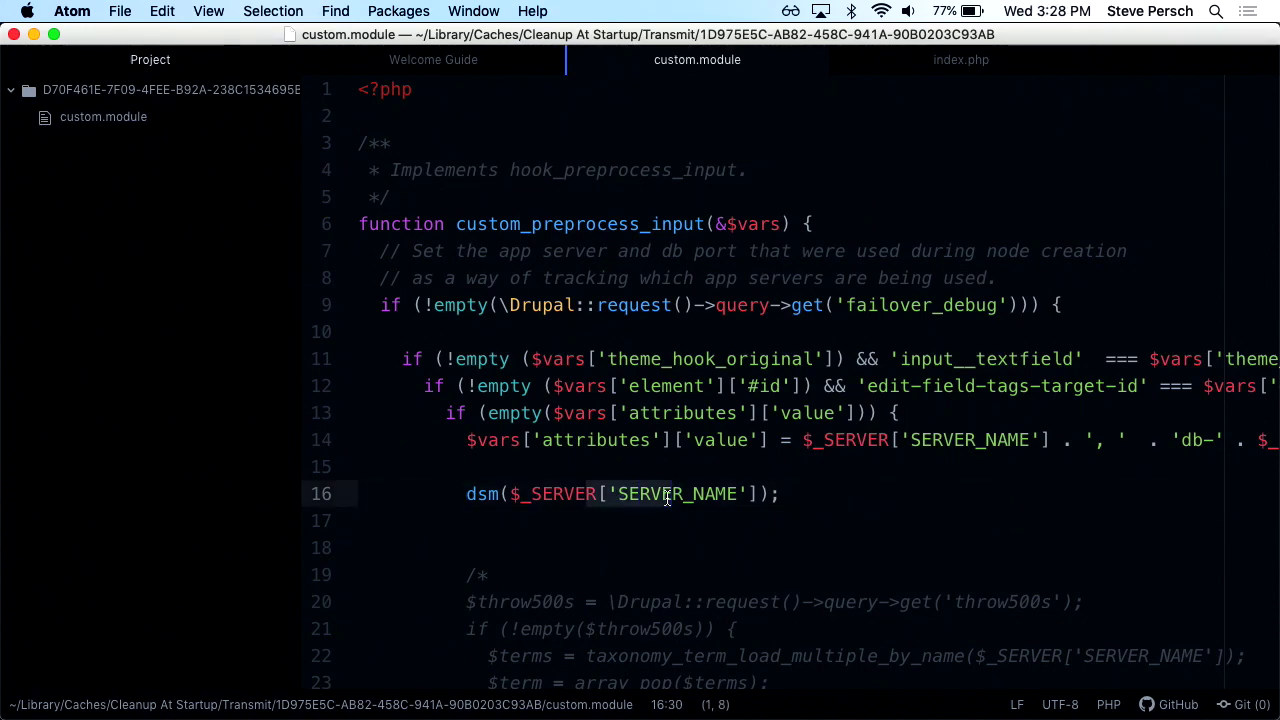
{"action": "key", "text": "super+Tab"}
{"action": "key", "text": "super+Tab"}
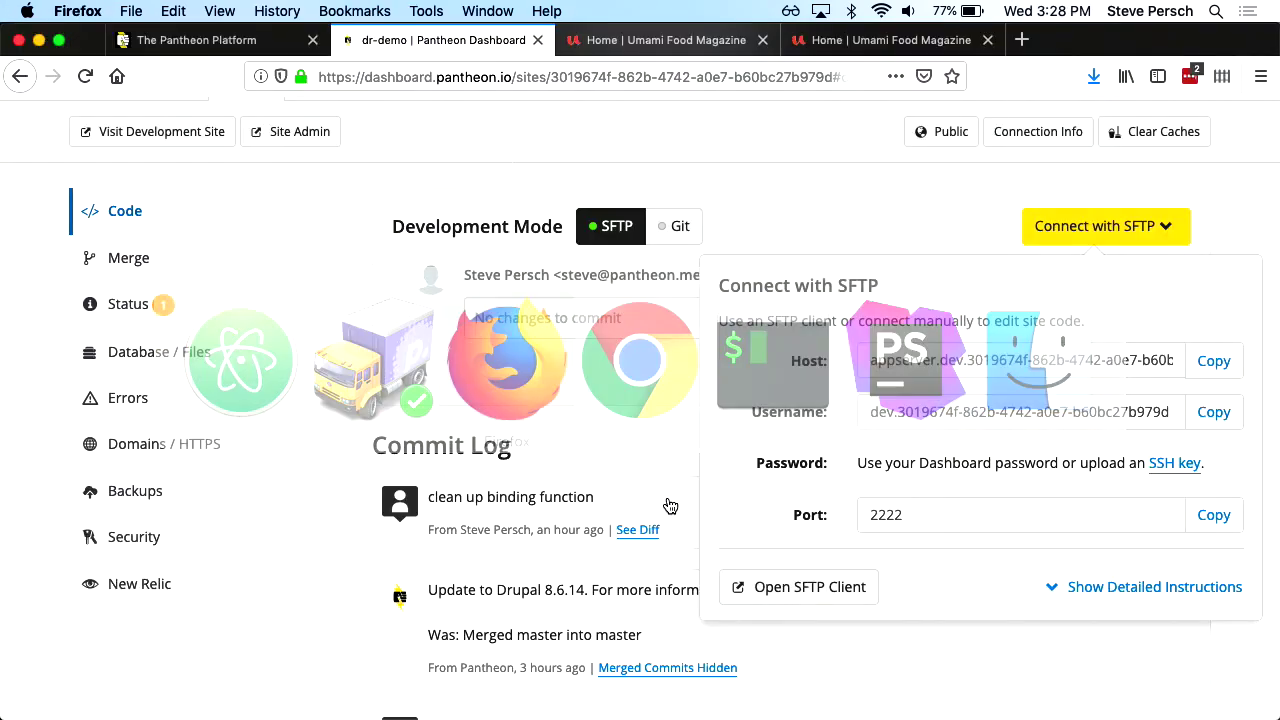
Open the Umami dev site's failover-debug Create Article form, zoomed in, showing appserver-ec2c6952
{"action": "left_click", "coordinate": [660, 40]}
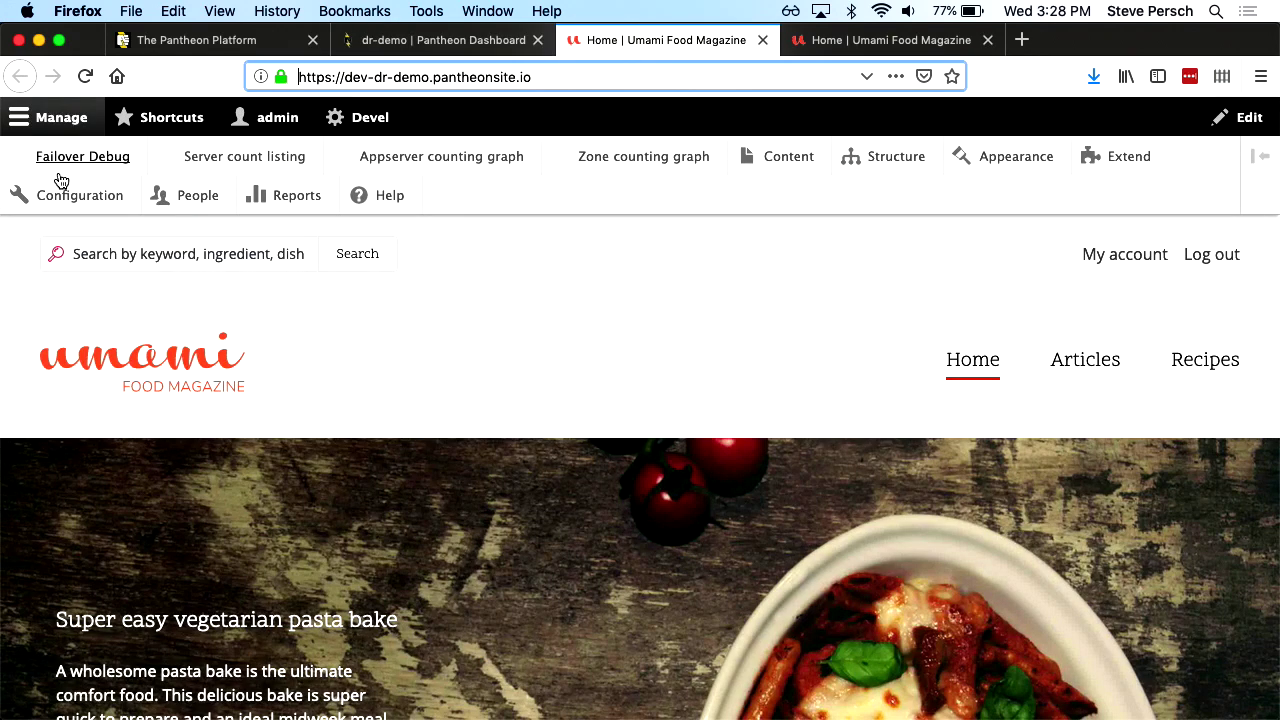
{"action": "left_click", "coordinate": [82, 165]}
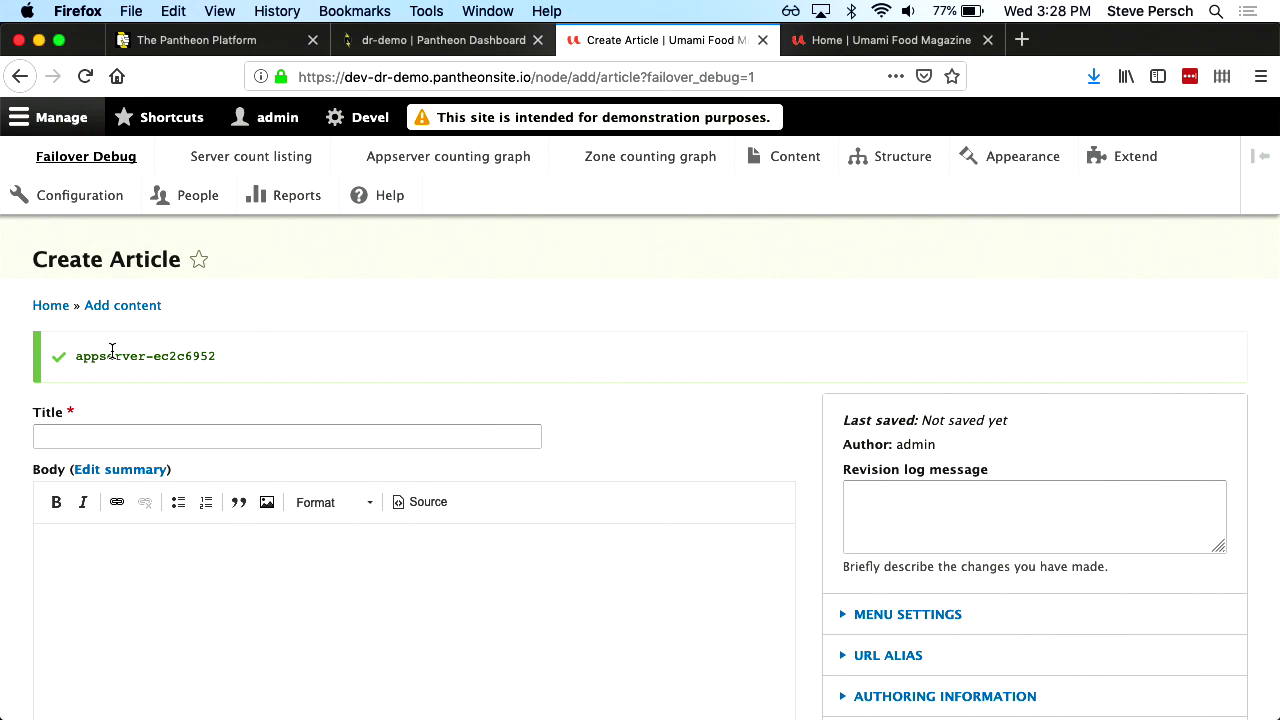
{"action": "key", "text": "super+plus"}
{"action": "key", "text": "super+plus"}
{"action": "key", "text": "super+plus"}
{"action": "key", "text": "super+plus"}
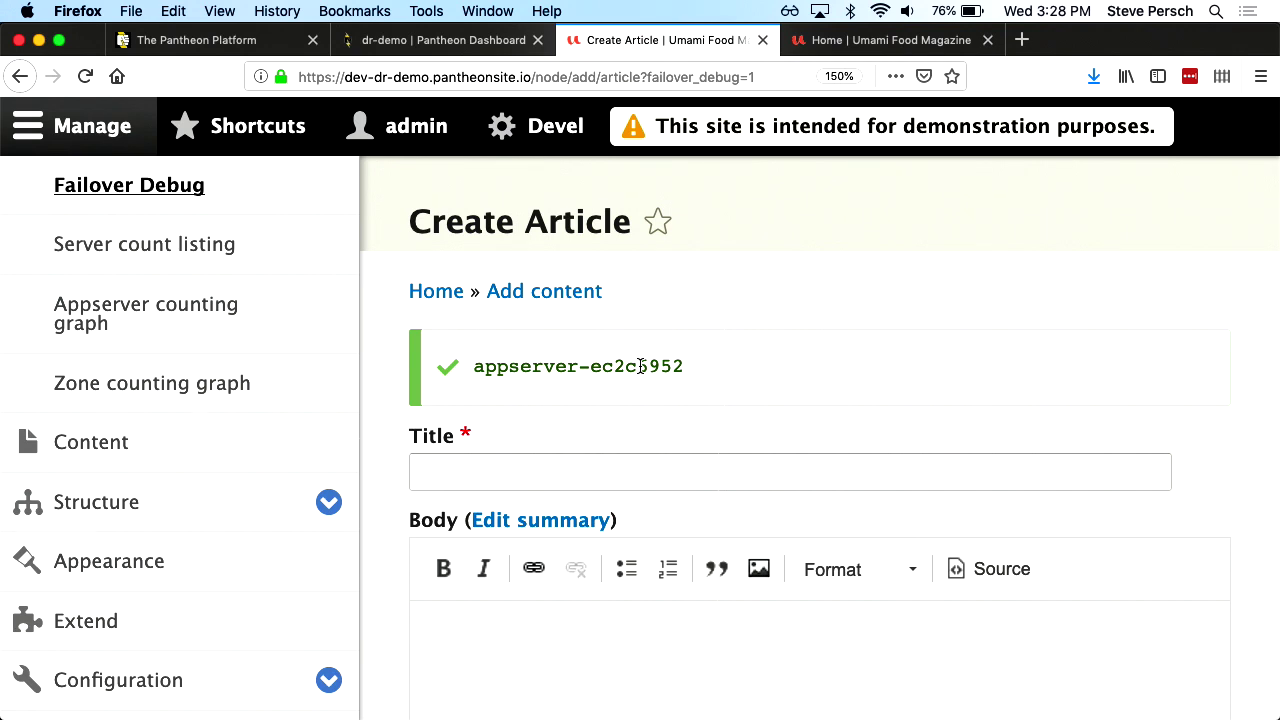
Set the Pantheon Platform diagram's service level to Performance (Medium), showing two PHP app servers
{"action": "left_click", "coordinate": [220, 40]}
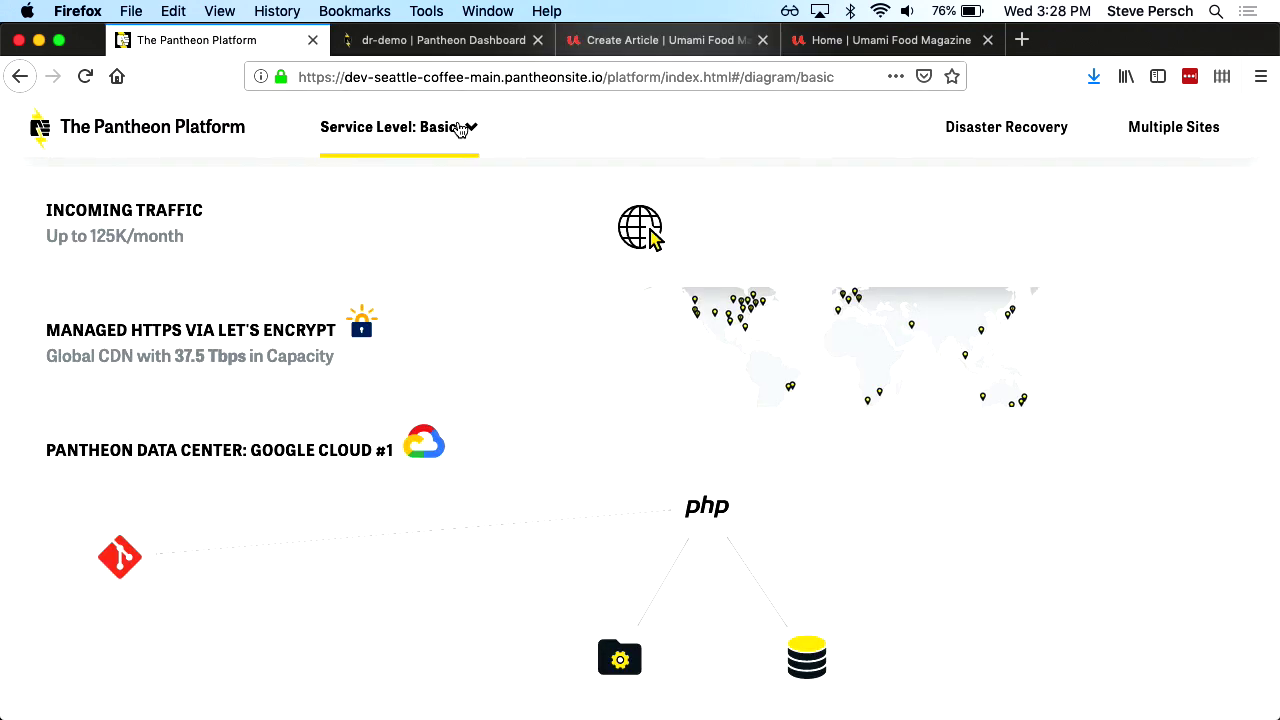
{"action": "left_click", "coordinate": [427, 144]}
{"action": "left_click", "coordinate": [372, 310]}
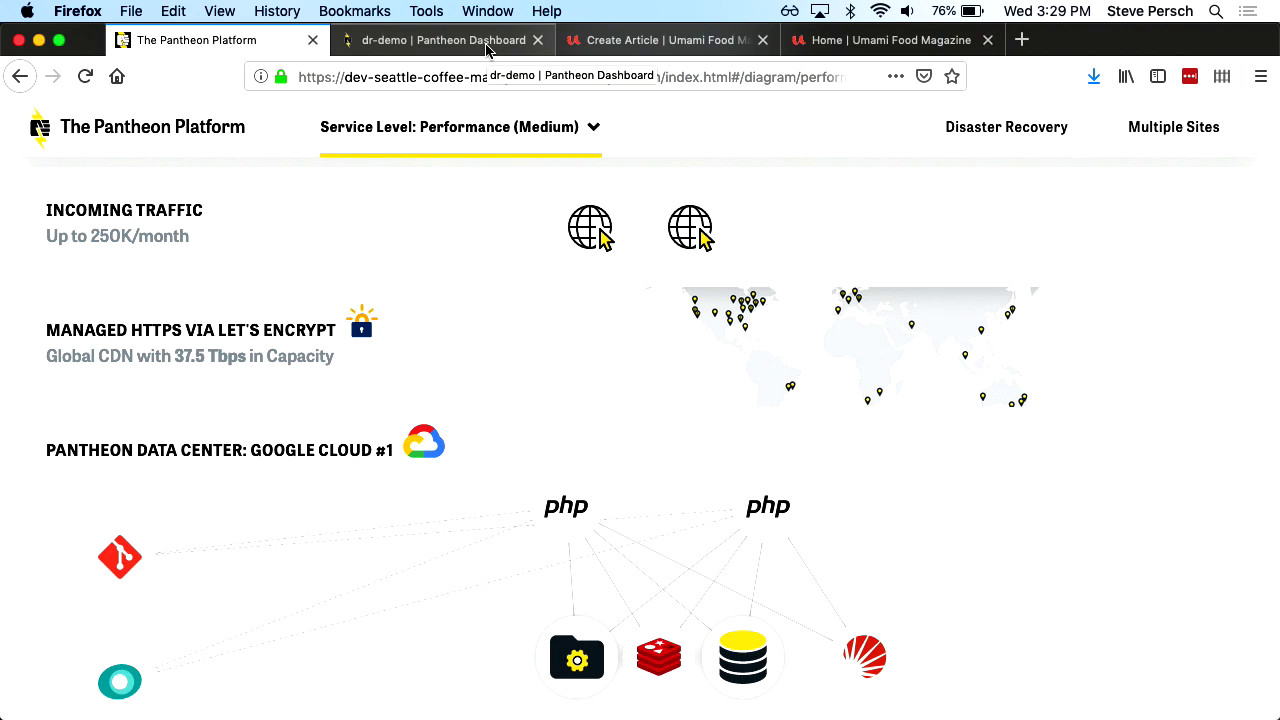
Open the dr-demo Test site (test-dr-demo.pantheonsite.io) in a new browser tab
{"action": "left_click", "coordinate": [487, 50]}
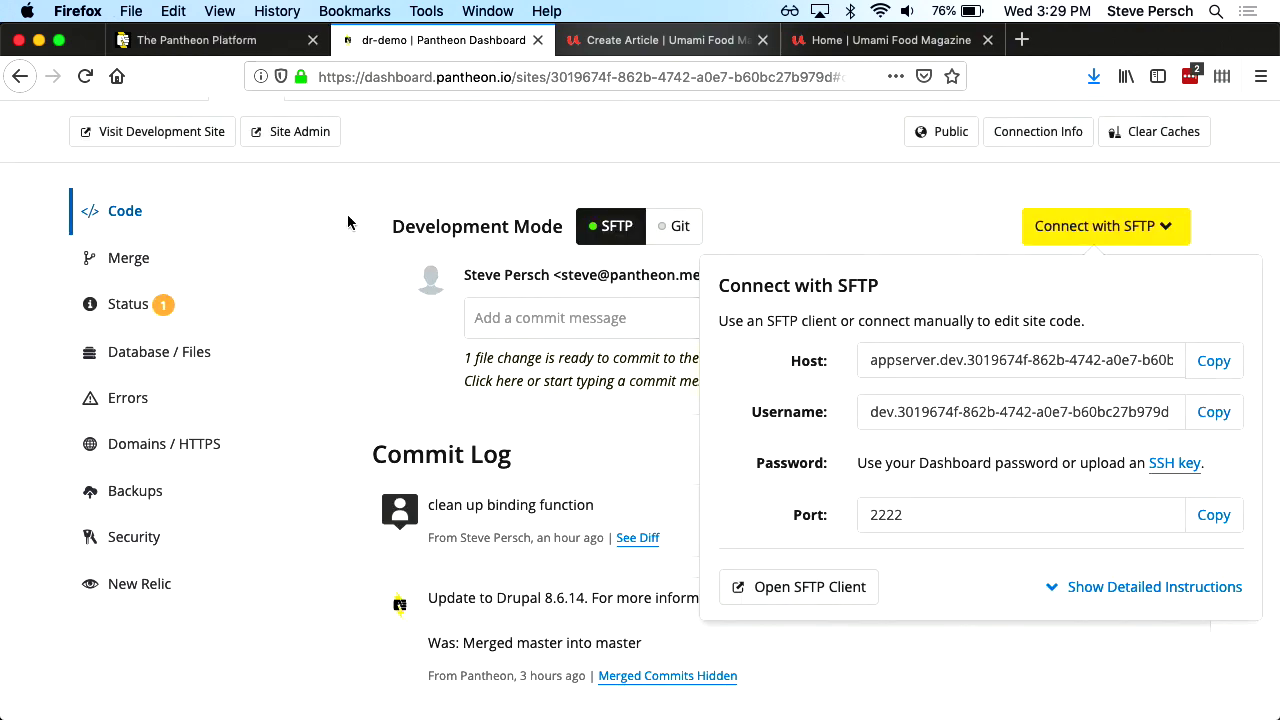
{"action": "scroll", "coordinate": [349, 223], "scroll_direction": "up", "scroll_amount": 3}
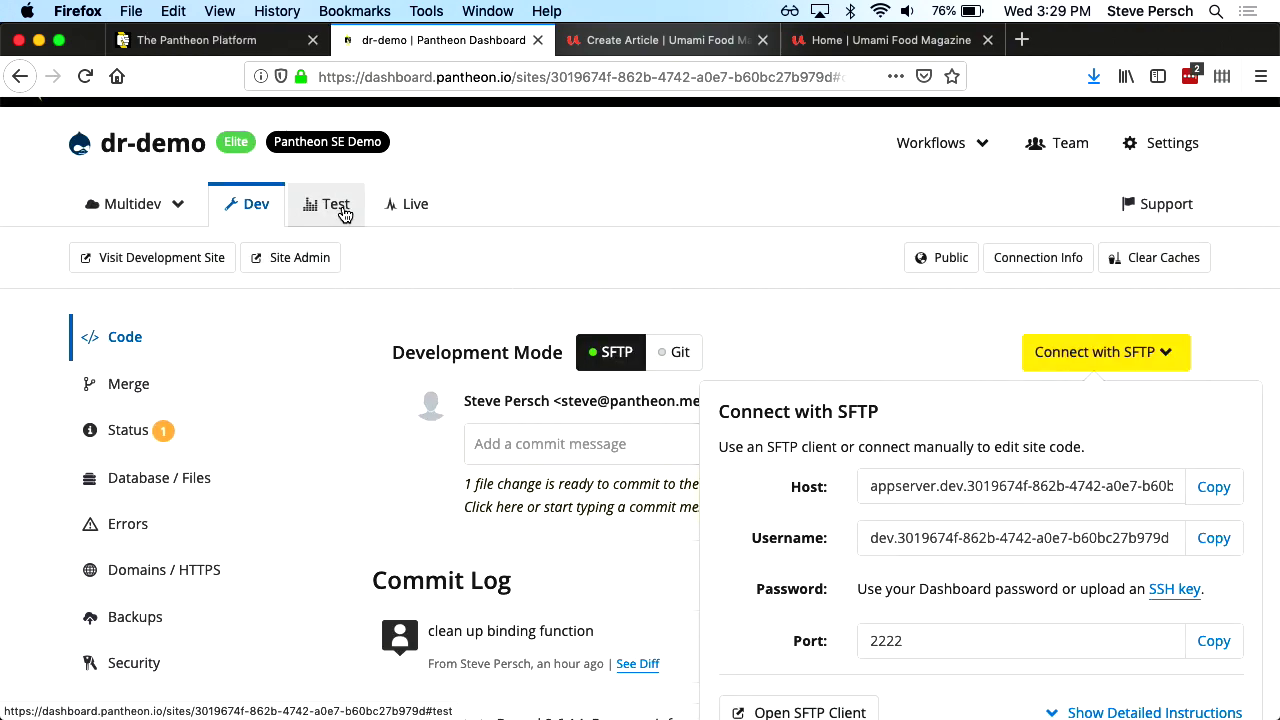
{"action": "left_click", "coordinate": [340, 210]}
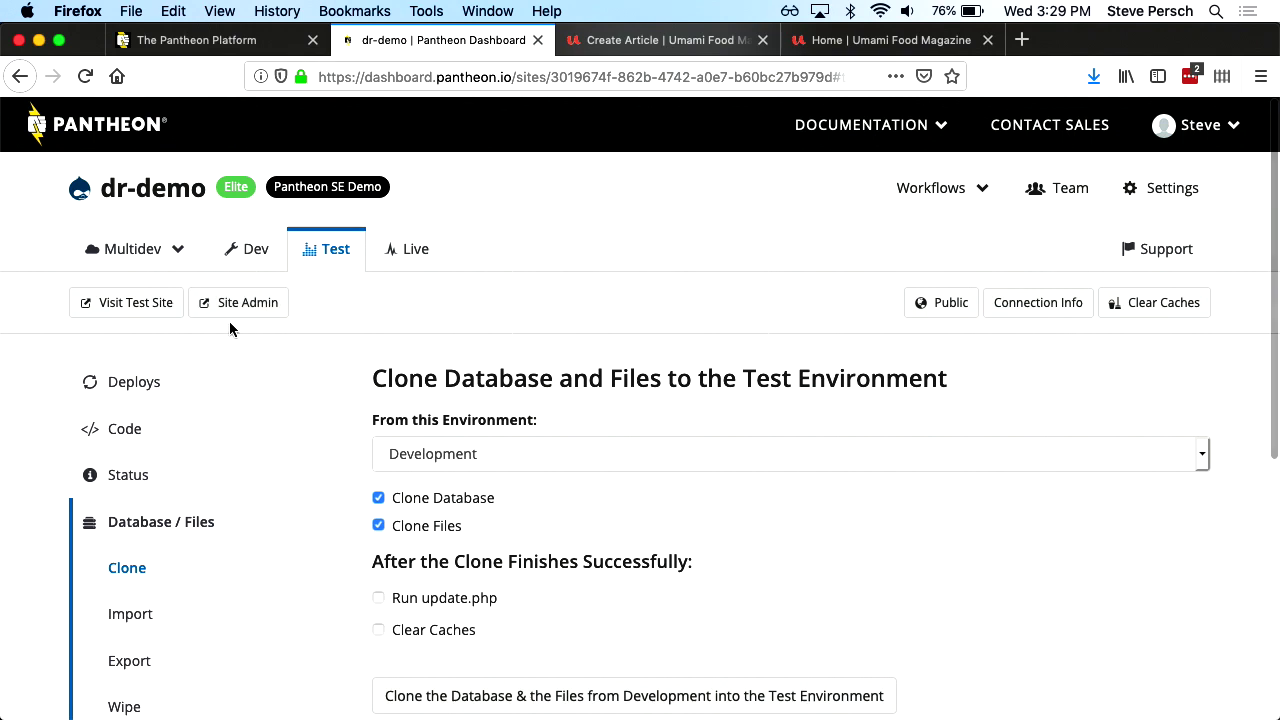
{"action": "left_click", "coordinate": [144, 314]}
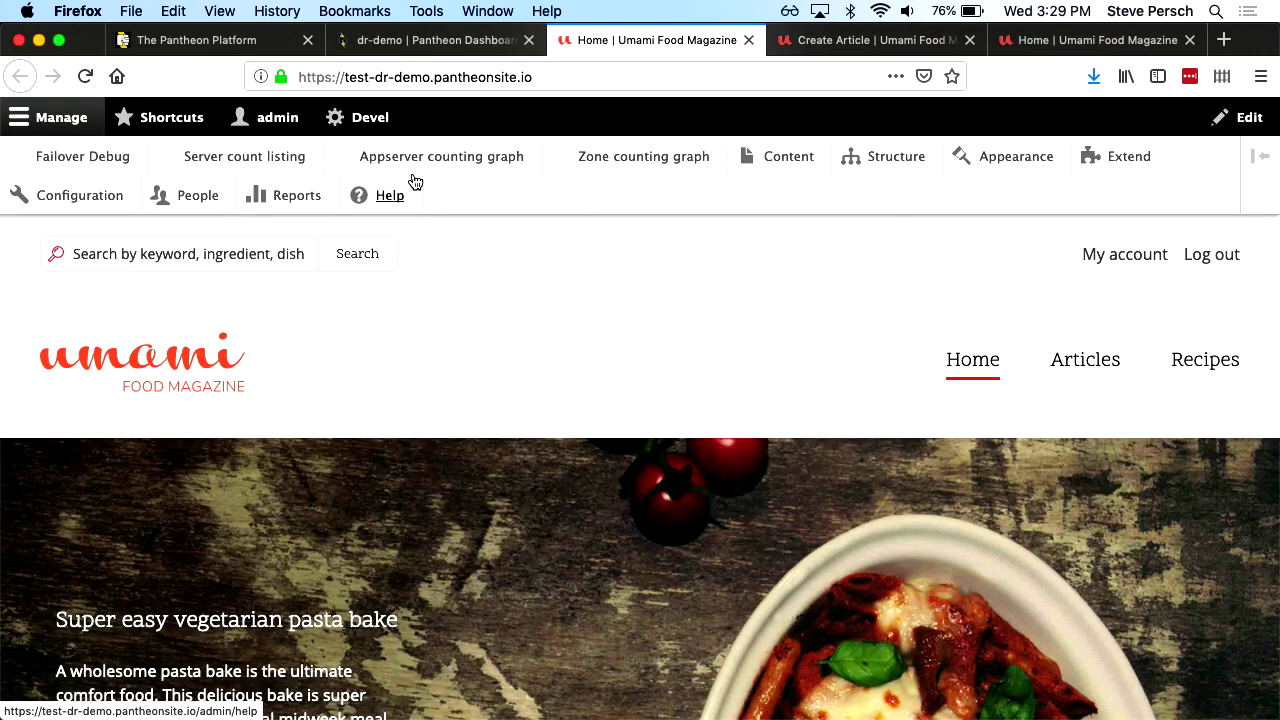
Open the failover-debug article form and inspect tags appserver-b182f9a7, db-20448 and us-central1-a
{"action": "left_click", "coordinate": [118, 160]}
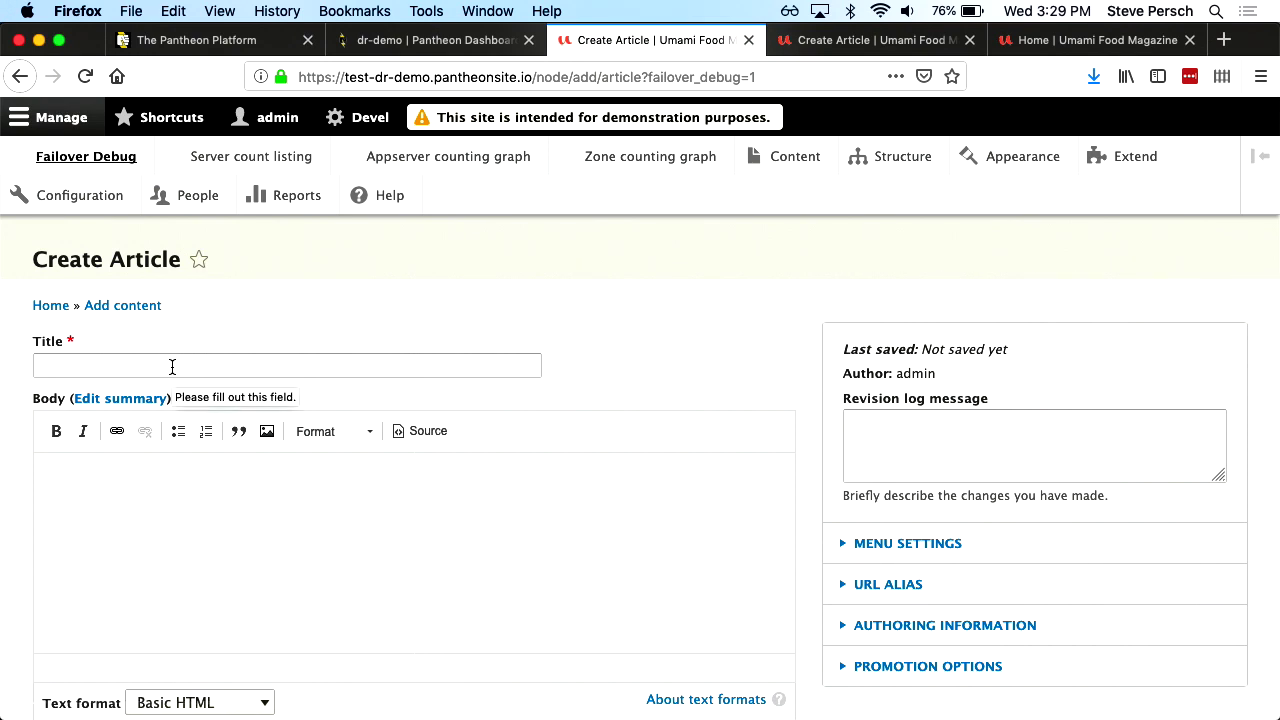
{"action": "scroll", "coordinate": [172, 367], "scroll_direction": "down", "scroll_amount": 5}
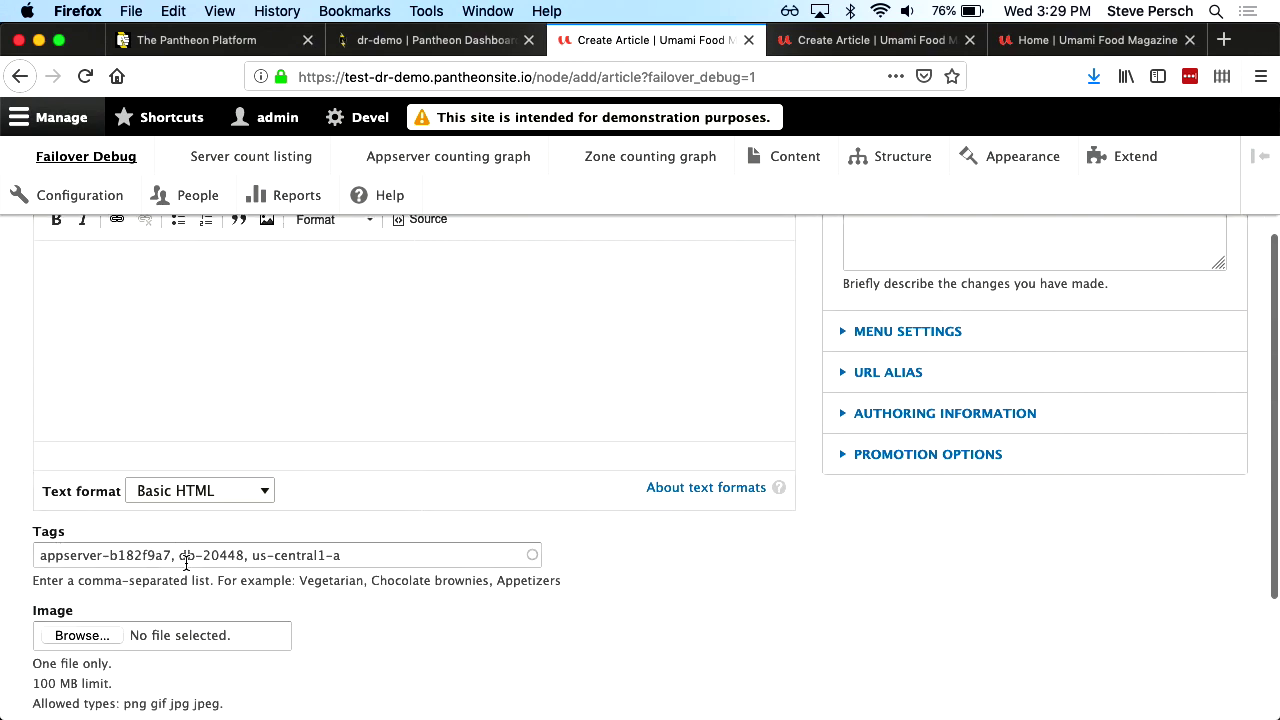
{"action": "left_click_drag", "start_coordinate": [189, 556], "coordinate": [38, 533]}
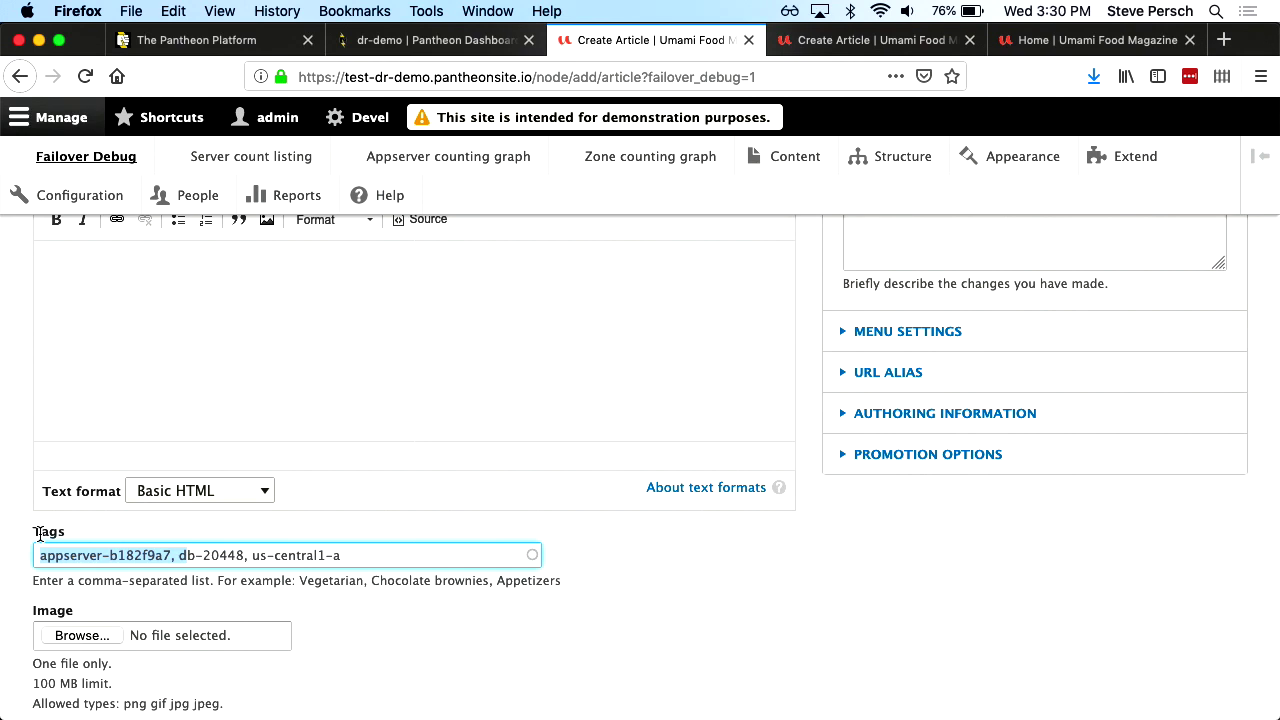
{"action": "double_click", "coordinate": [106, 557]}
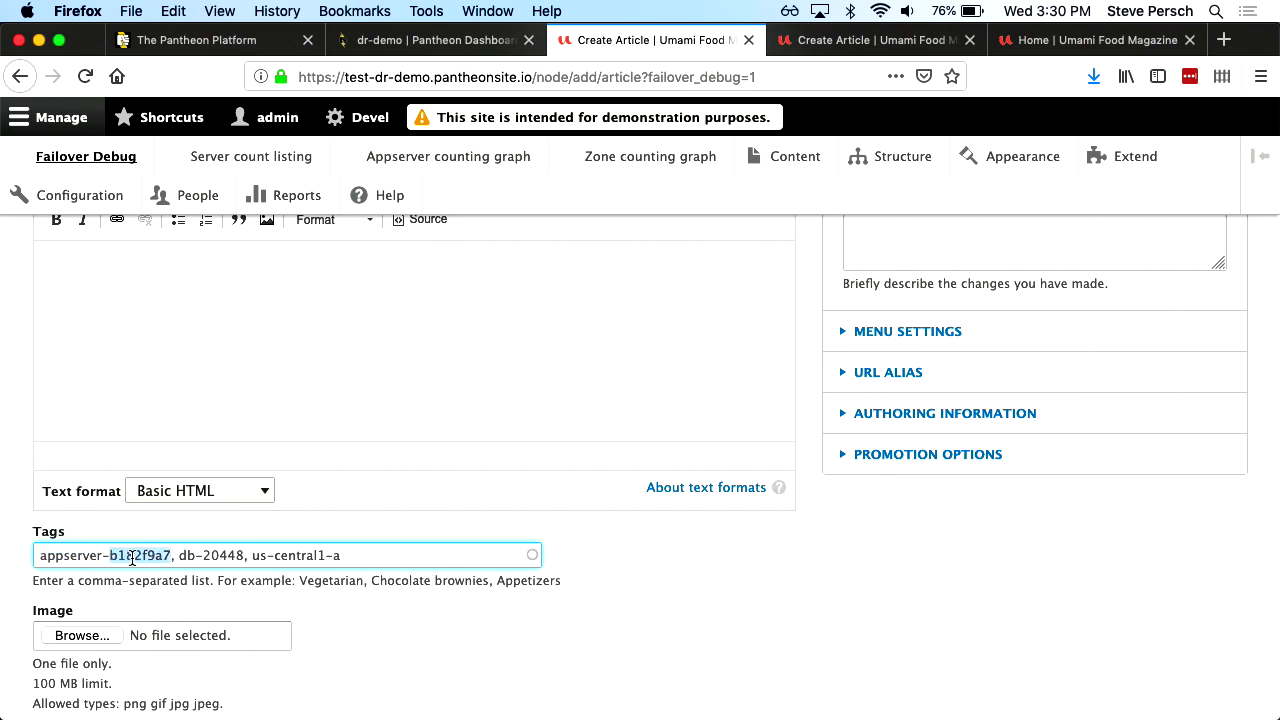
{"action": "key", "text": "super+plus"}
{"action": "key", "text": "super+plus"}
{"action": "key", "text": "super+plus"}
{"action": "key", "text": "super+plus"}
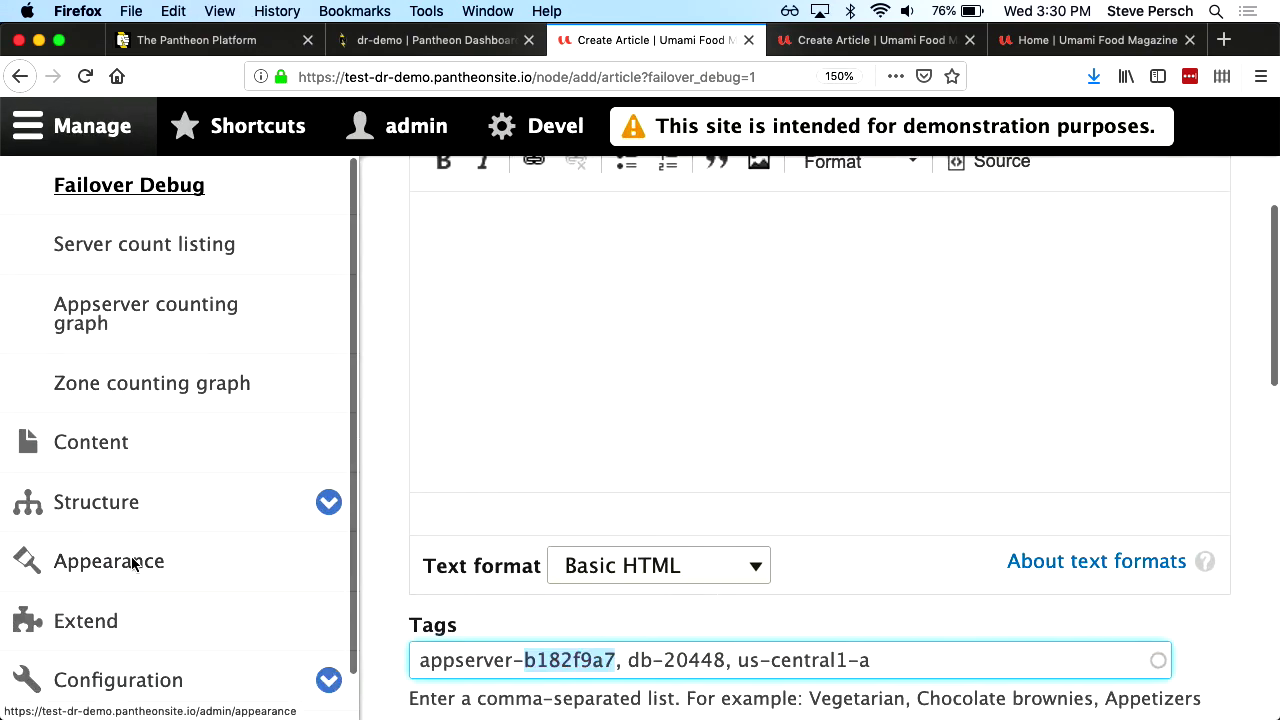
{"action": "scroll", "coordinate": [694, 480], "scroll_direction": "down", "scroll_amount": 5}
{"action": "scroll", "coordinate": [691, 486], "scroll_direction": "up", "scroll_amount": 9}
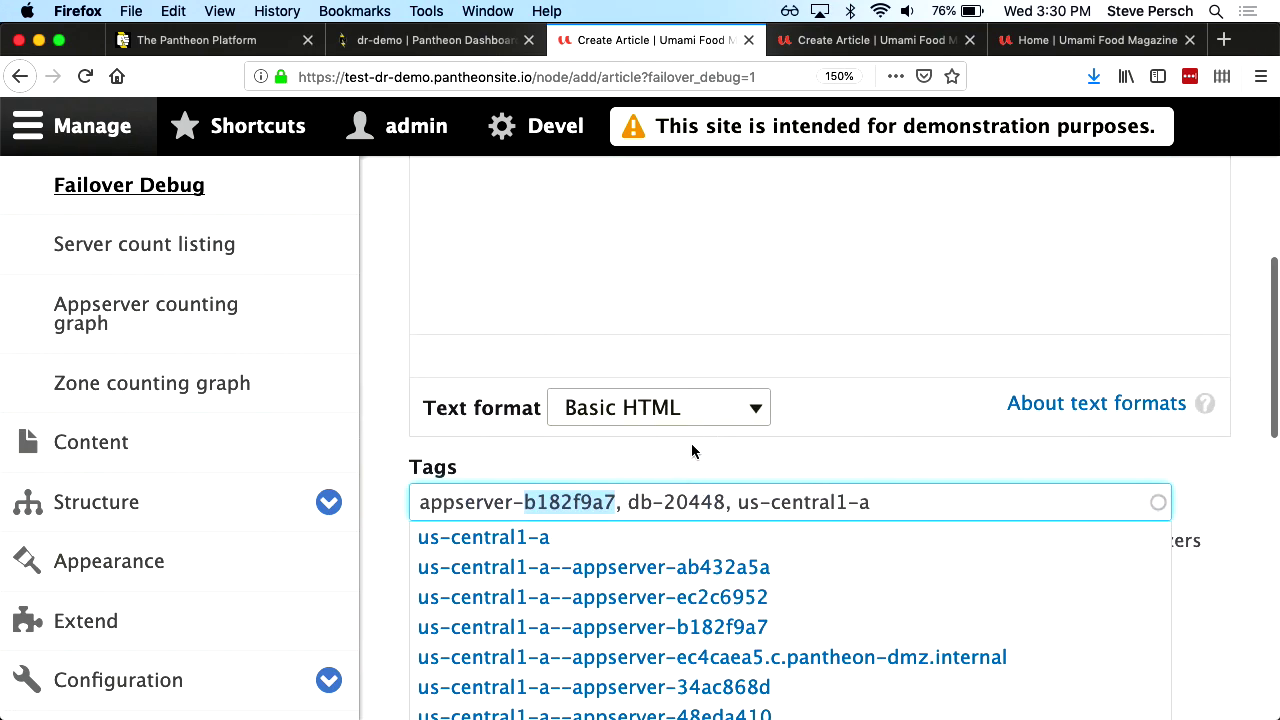
{"action": "left_click", "coordinate": [688, 436]}
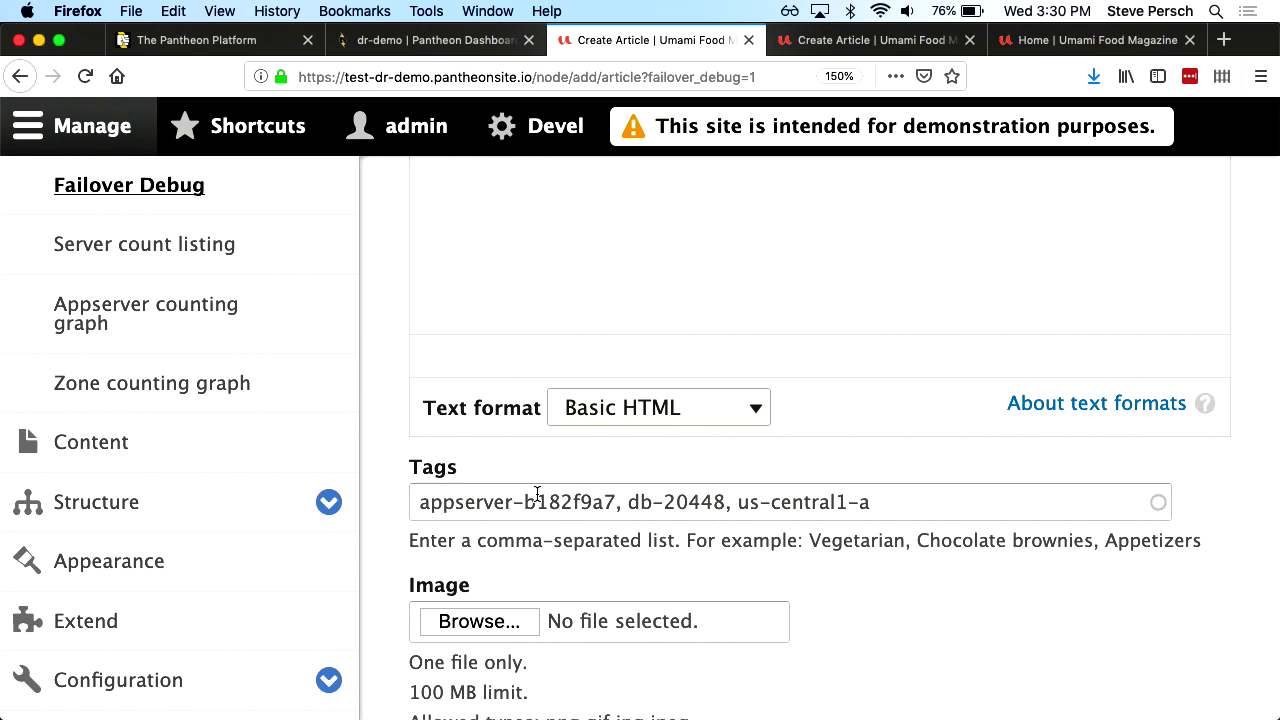
{"action": "key", "text": "super+minus"}
{"action": "key", "text": "super+minus"}
{"action": "key", "text": "super+minus"}
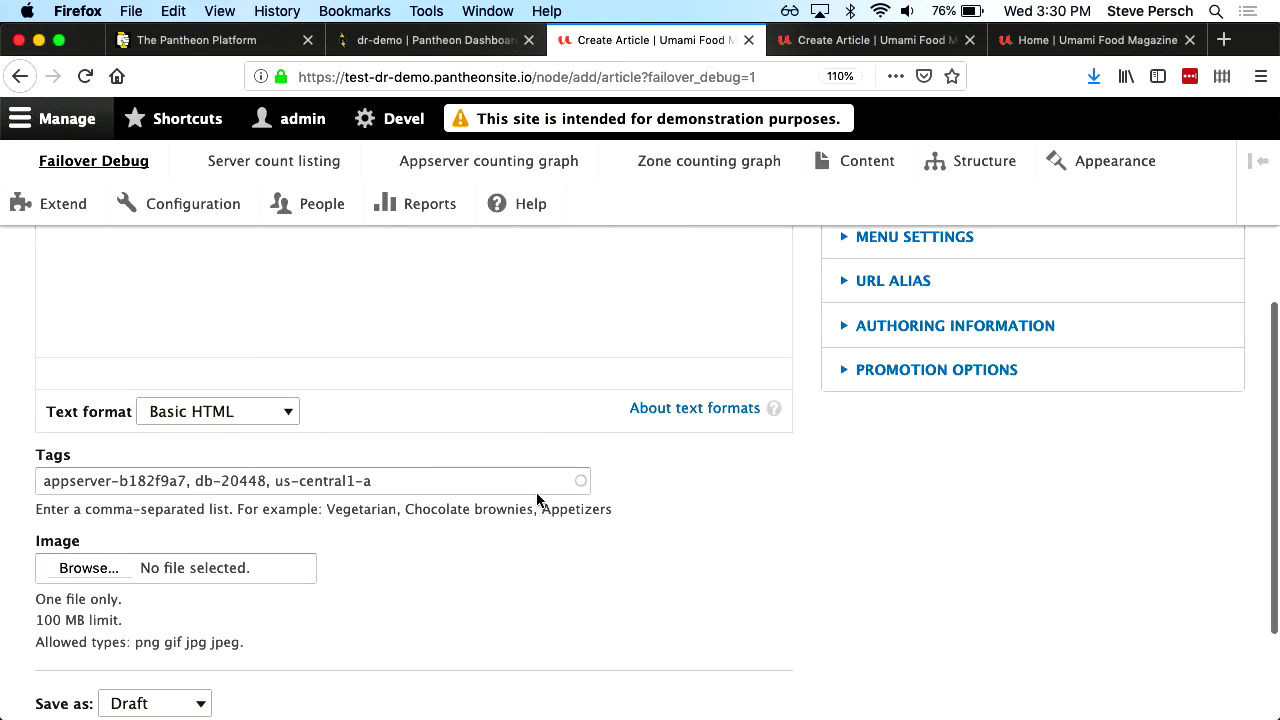
{"action": "scroll", "coordinate": [505, 450], "scroll_direction": "up", "scroll_amount": 10}
Title the article 'test' and save it as node 21491
{"action": "left_click", "coordinate": [306, 382]}
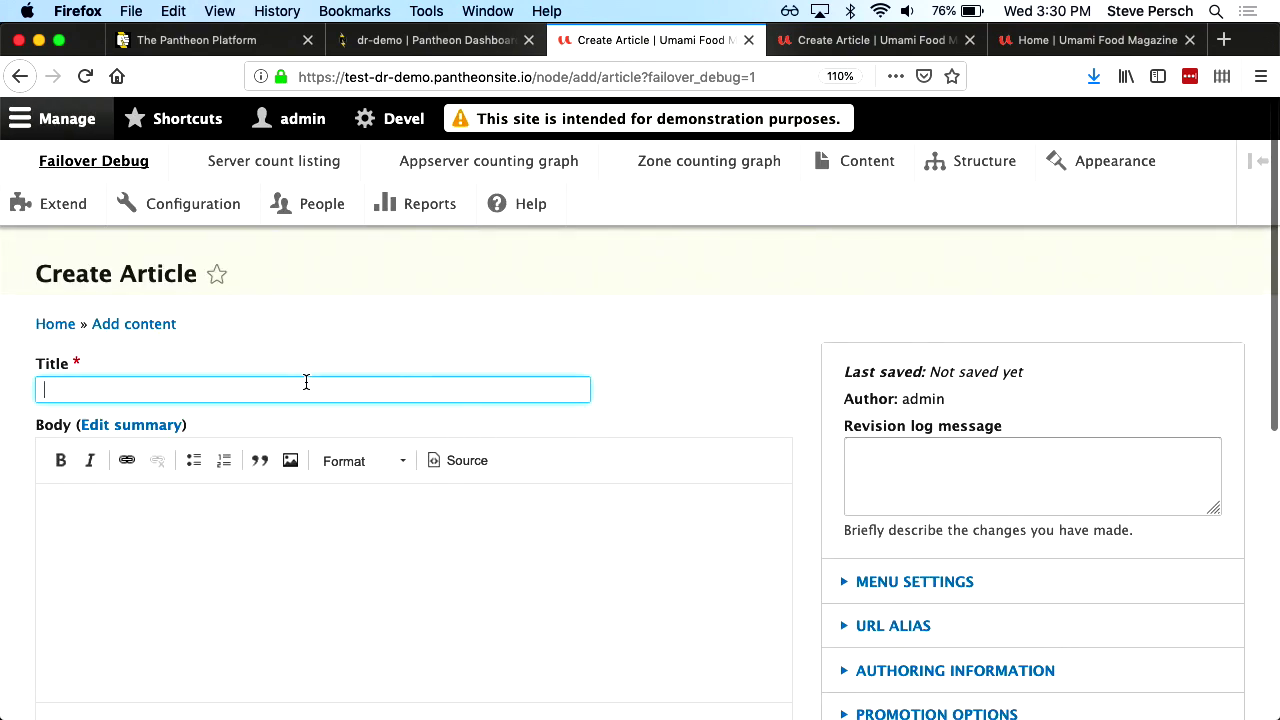
{"action": "type", "text": "test"}
{"action": "left_click", "coordinate": [309, 352]}
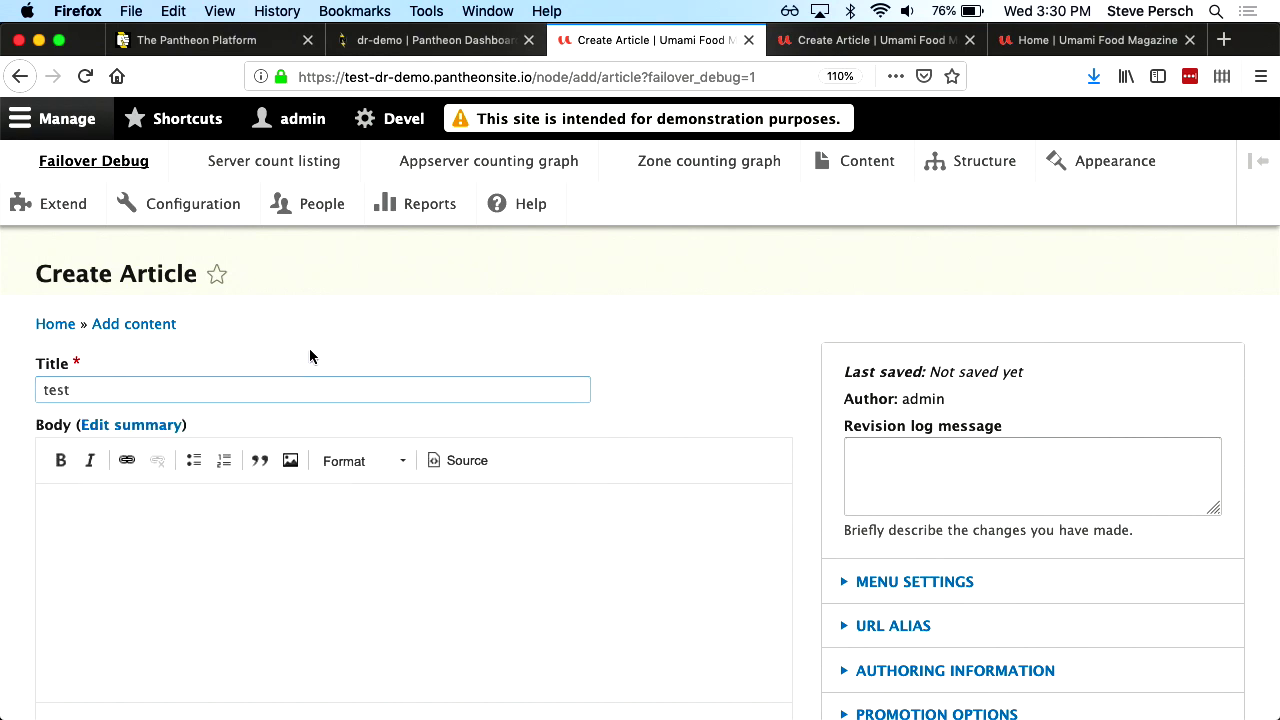
{"action": "scroll", "coordinate": [309, 356], "scroll_direction": "down", "scroll_amount": 10}
{"action": "left_click", "coordinate": [99, 606]}
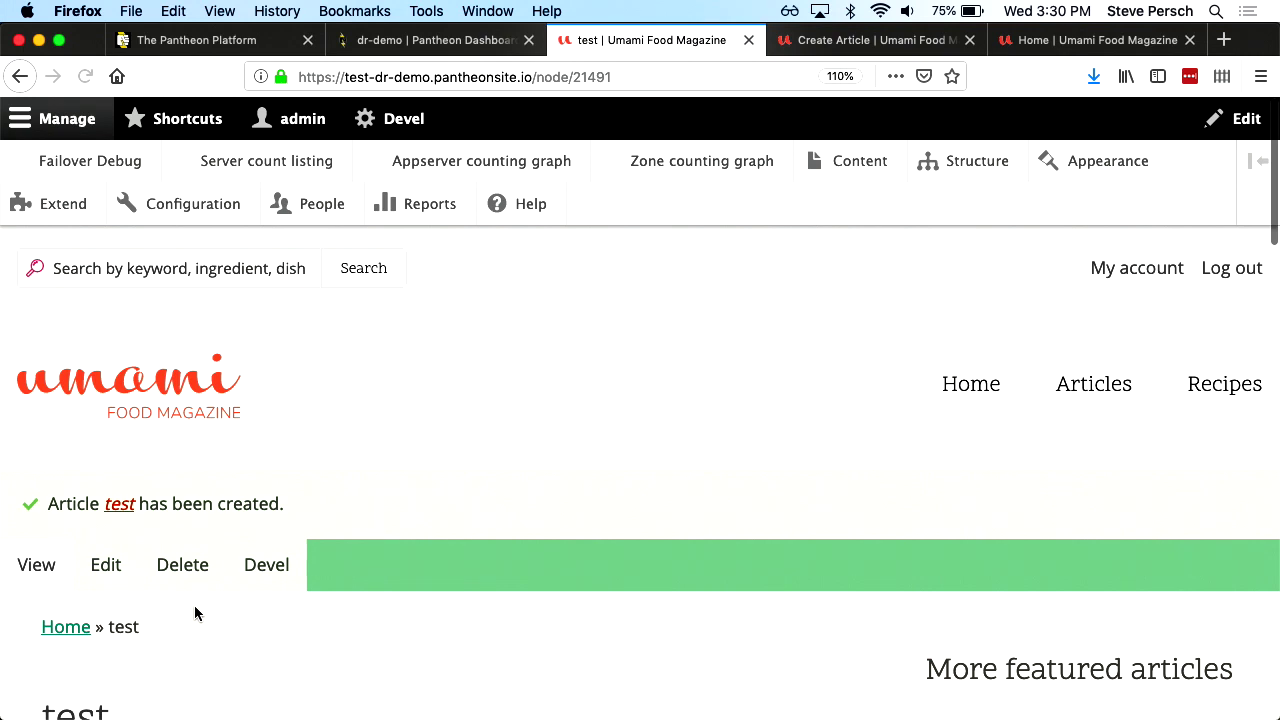
Open another failover-debug article form, again prefilled with appserver-b182f9a7, db-20448 and us-central1-a
{"action": "scroll", "coordinate": [194, 609], "scroll_direction": "down", "scroll_amount": 4}
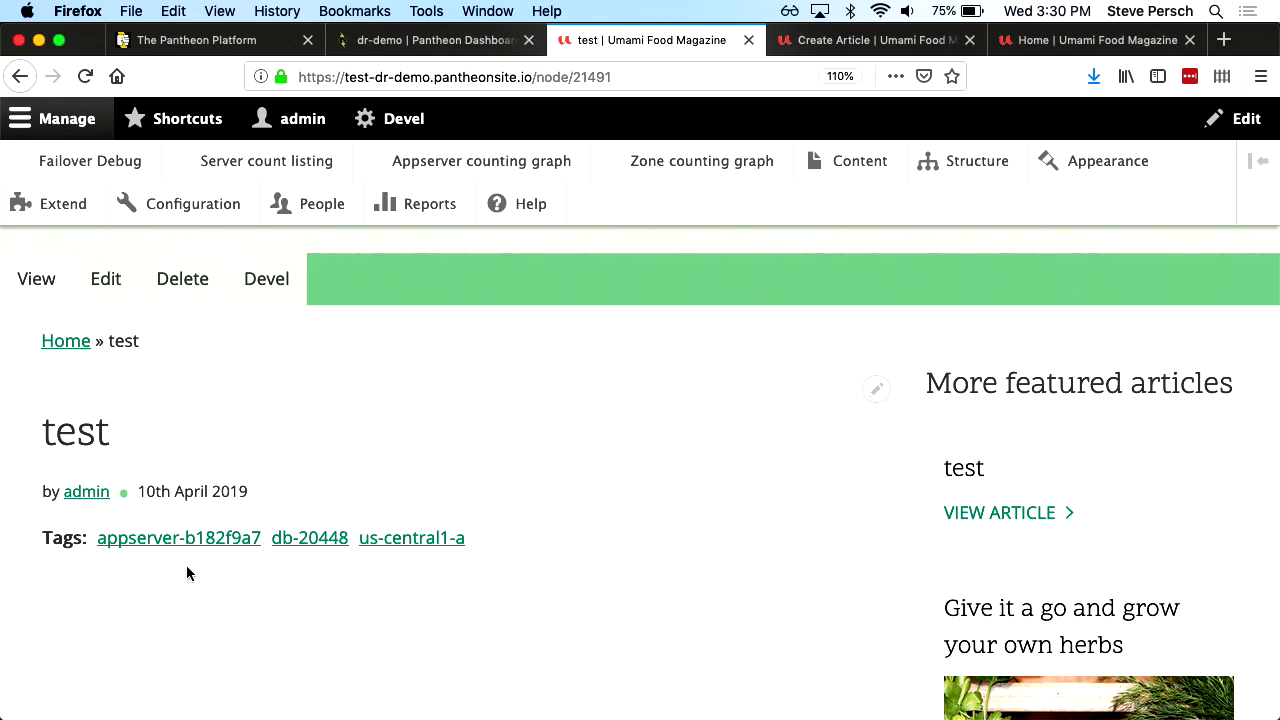
{"action": "left_click", "coordinate": [135, 158]}
{"action": "scroll", "coordinate": [158, 285], "scroll_direction": "down", "scroll_amount": 5}
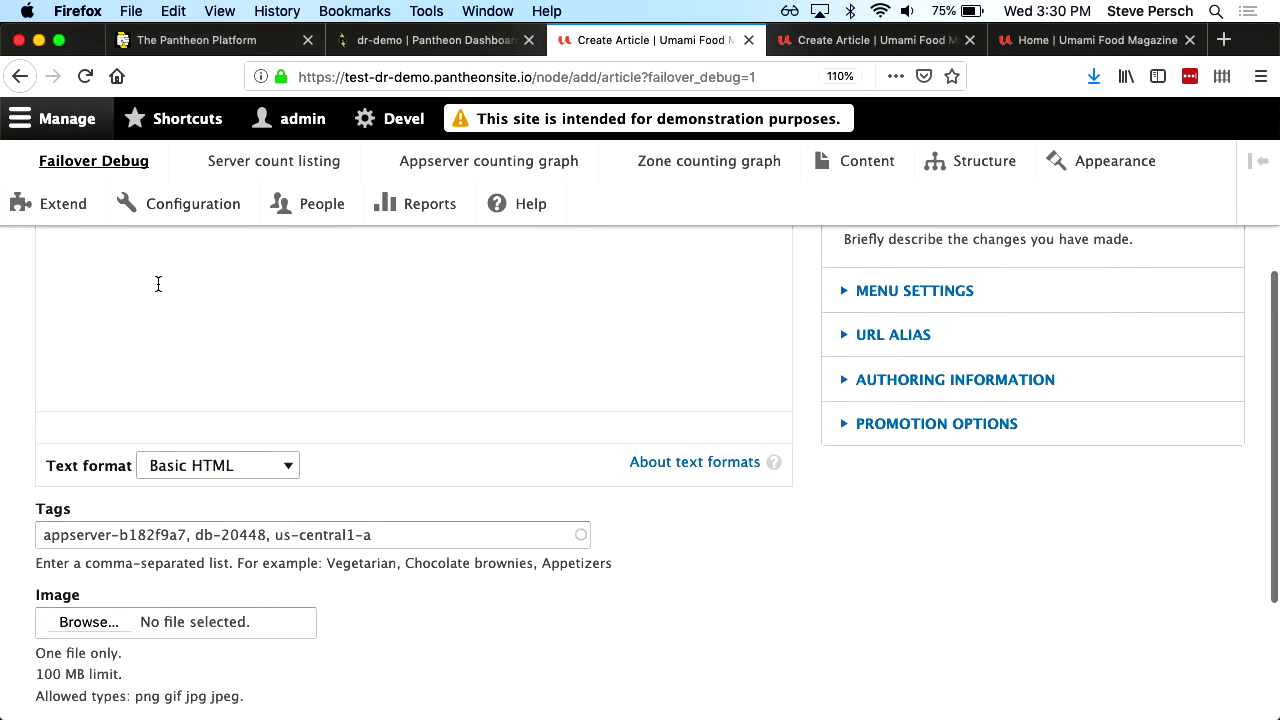
{"action": "left_click_drag", "start_coordinate": [118, 534], "coordinate": [151, 534]}
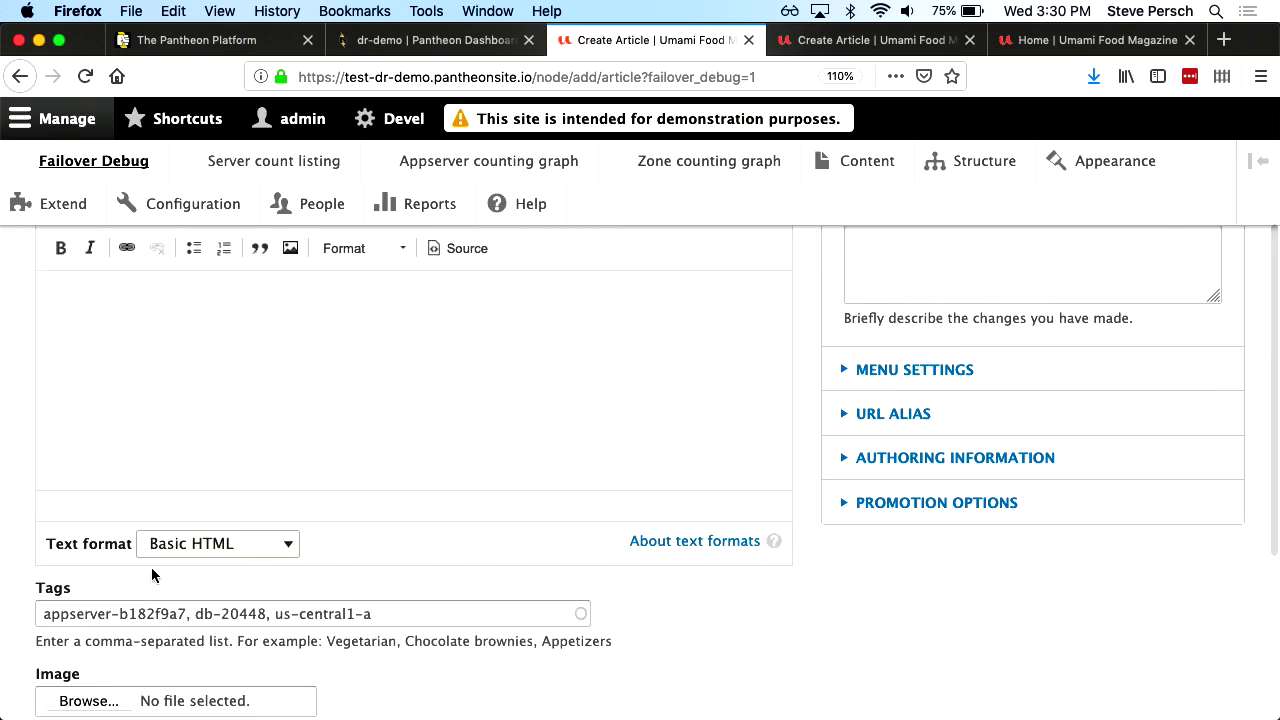
Run ./demo.sh dr-demo test realdeal1-test in iTerm2, then return to Firefox
{"action": "key", "text": "super+Tab"}
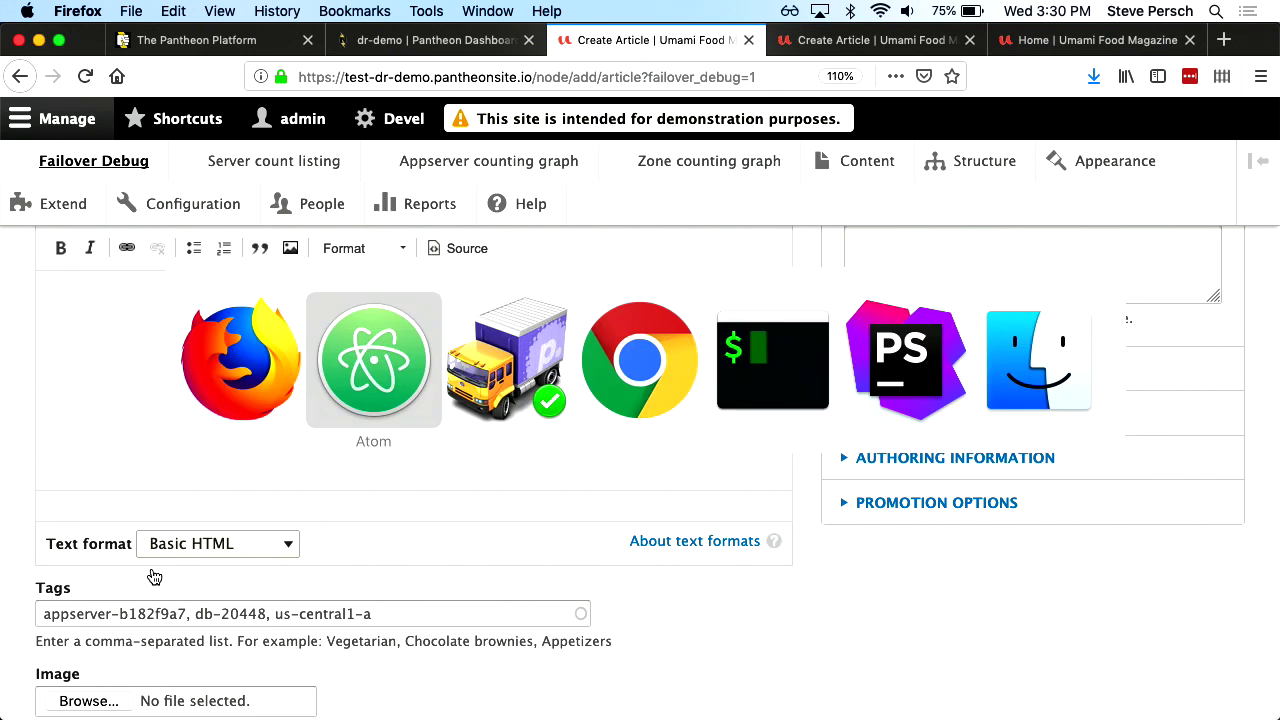
{"action": "key", "text": "super+Tab"}
{"action": "key", "text": "super+Tab"}
{"action": "key", "text": "super+Tab"}
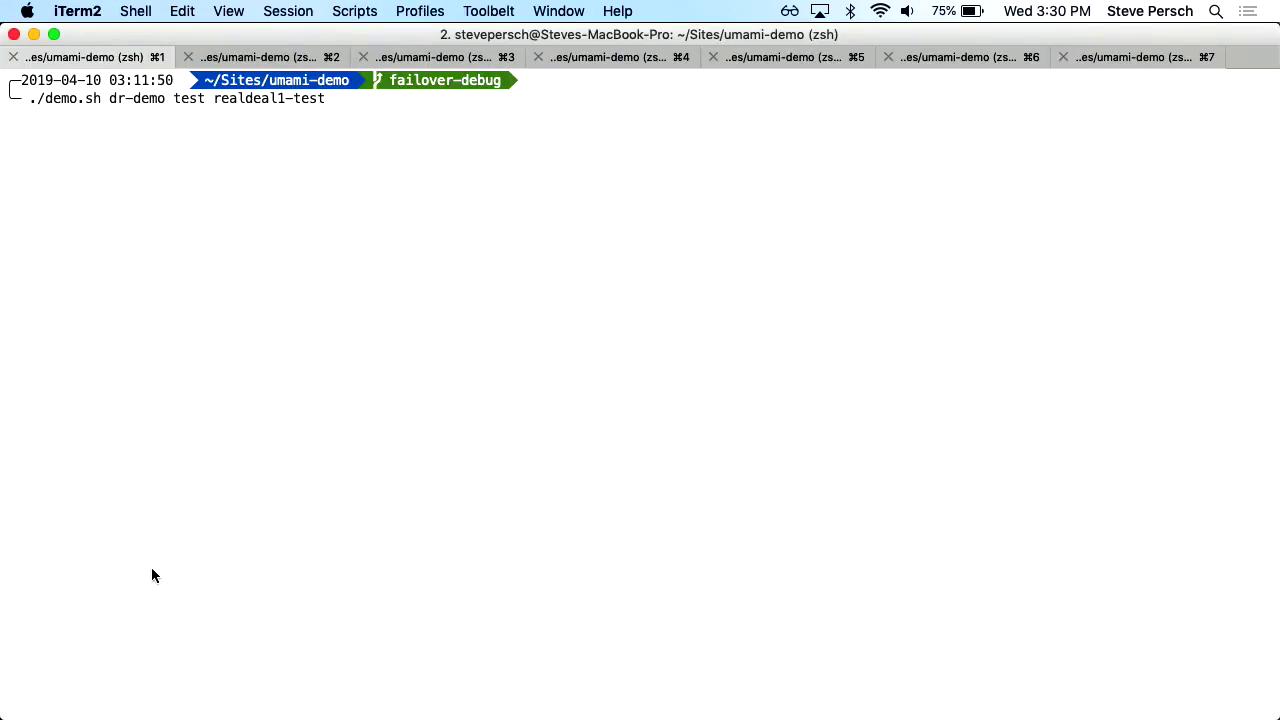
{"action": "key", "text": "Return"}
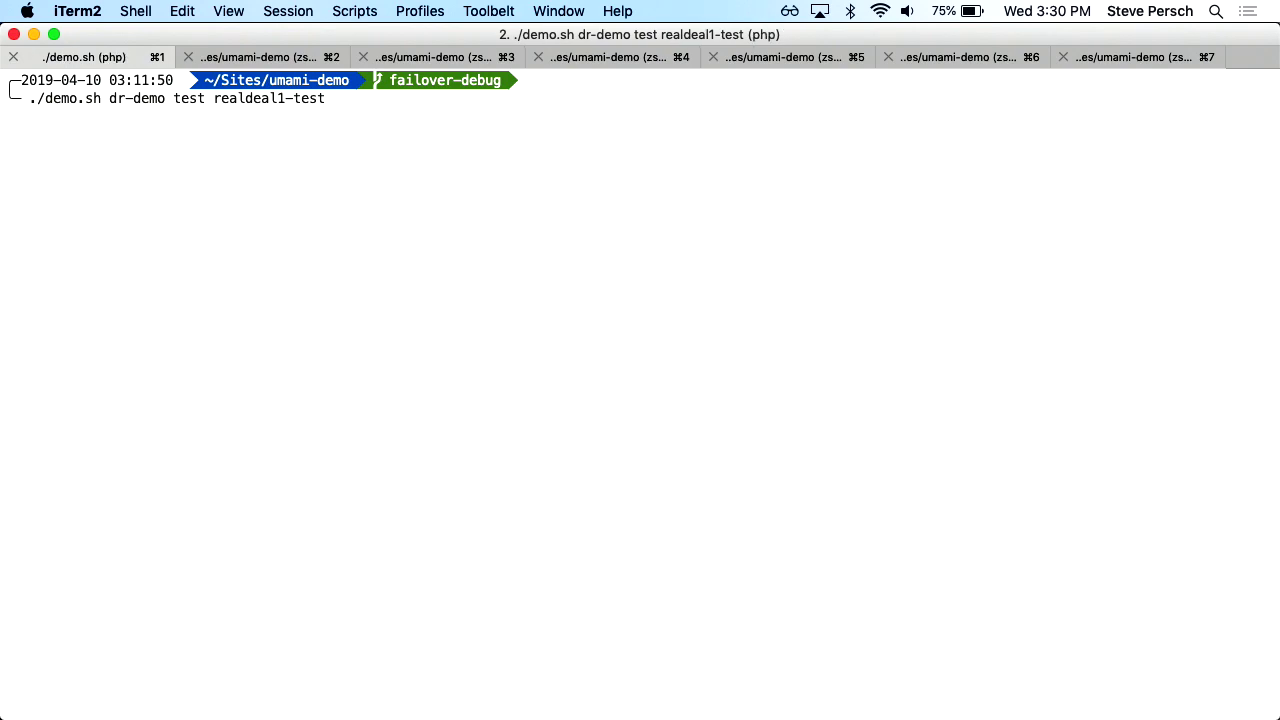
{"action": "key", "text": "super+Tab"}
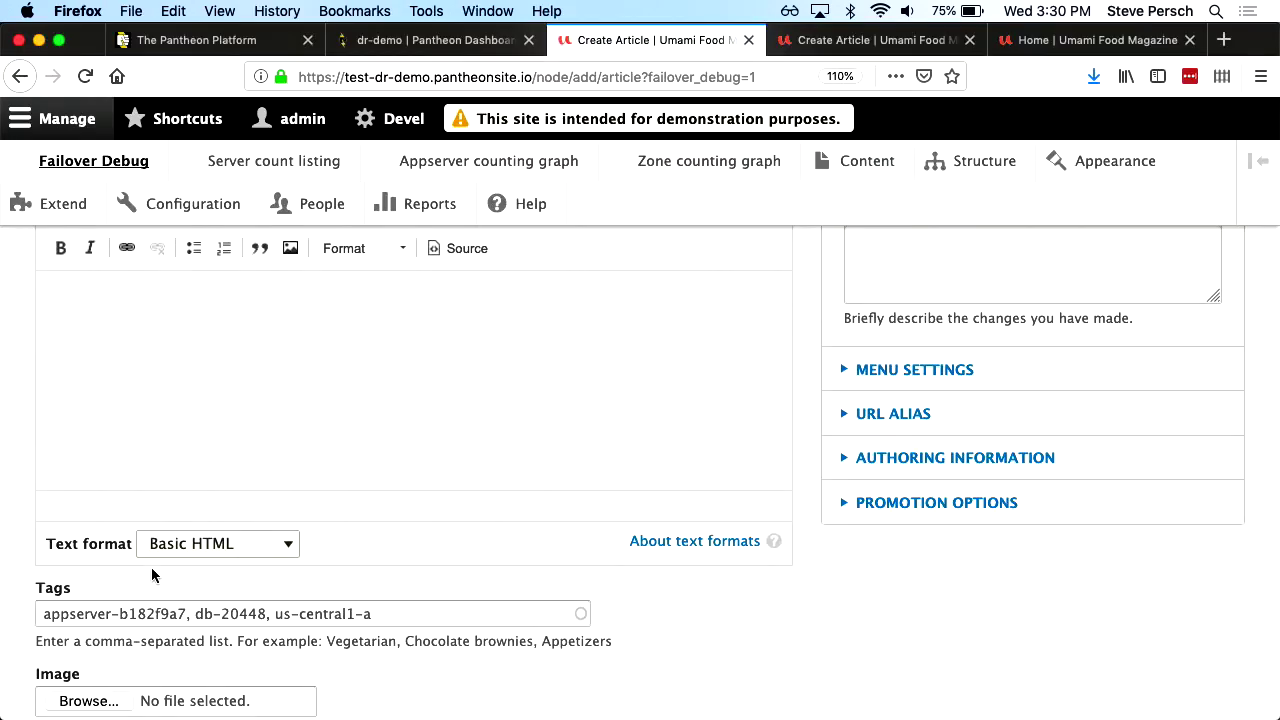
Create and save an article titled 'test12' through the failover-debug form
{"action": "key", "text": "super+r"}
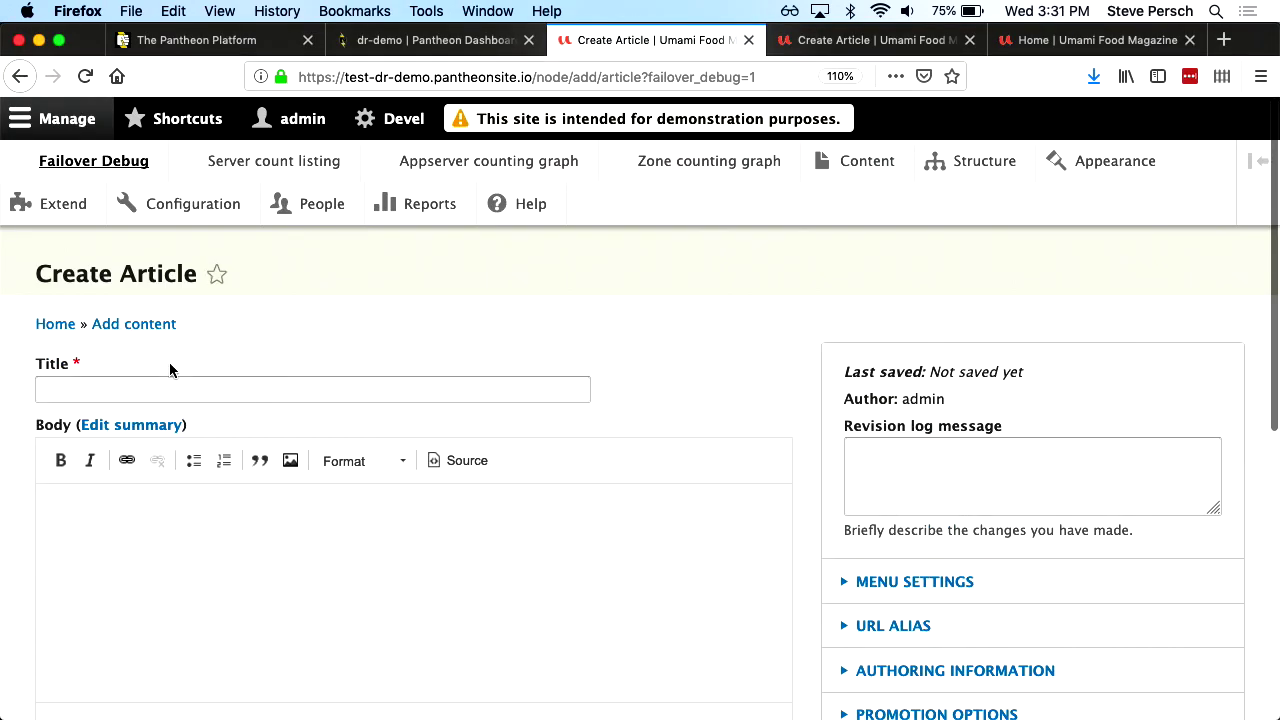
{"action": "left_click", "coordinate": [117, 170]}
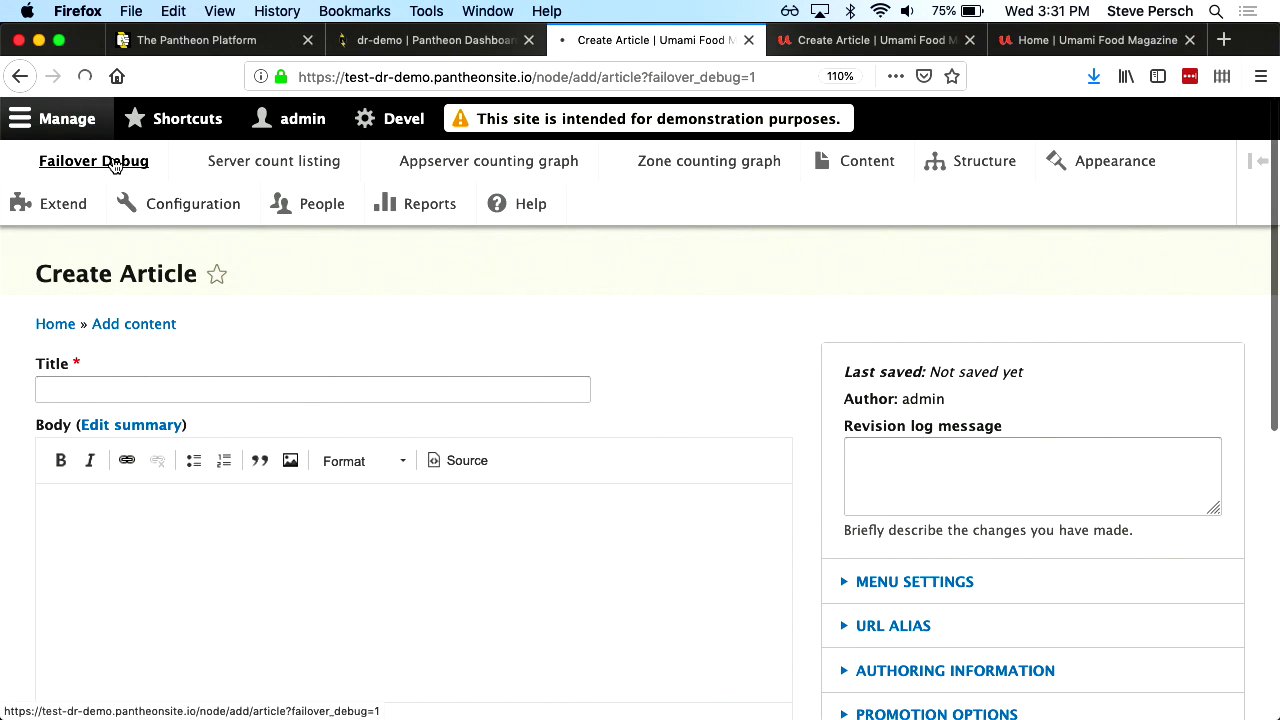
{"action": "left_click", "coordinate": [163, 386]}
{"action": "type", "text": "test"}
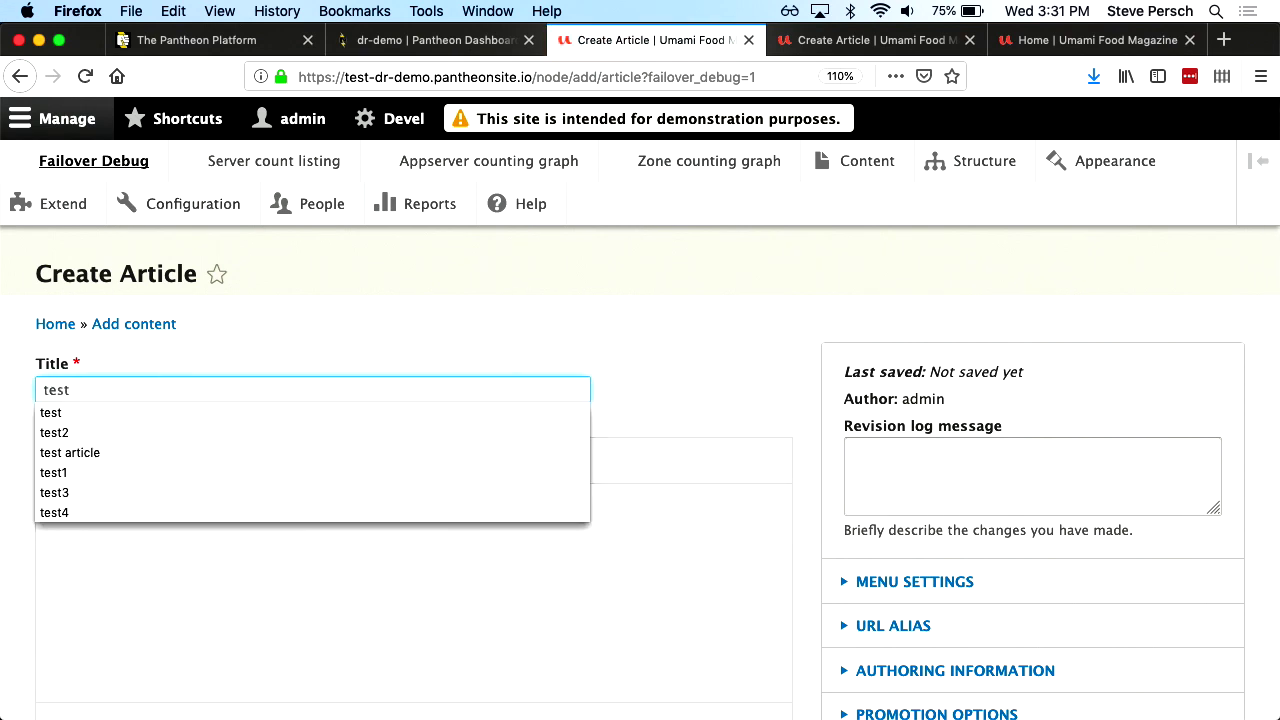
{"action": "type", "text": "12"}
{"action": "scroll", "coordinate": [270, 350], "scroll_direction": "down", "scroll_amount": 10}
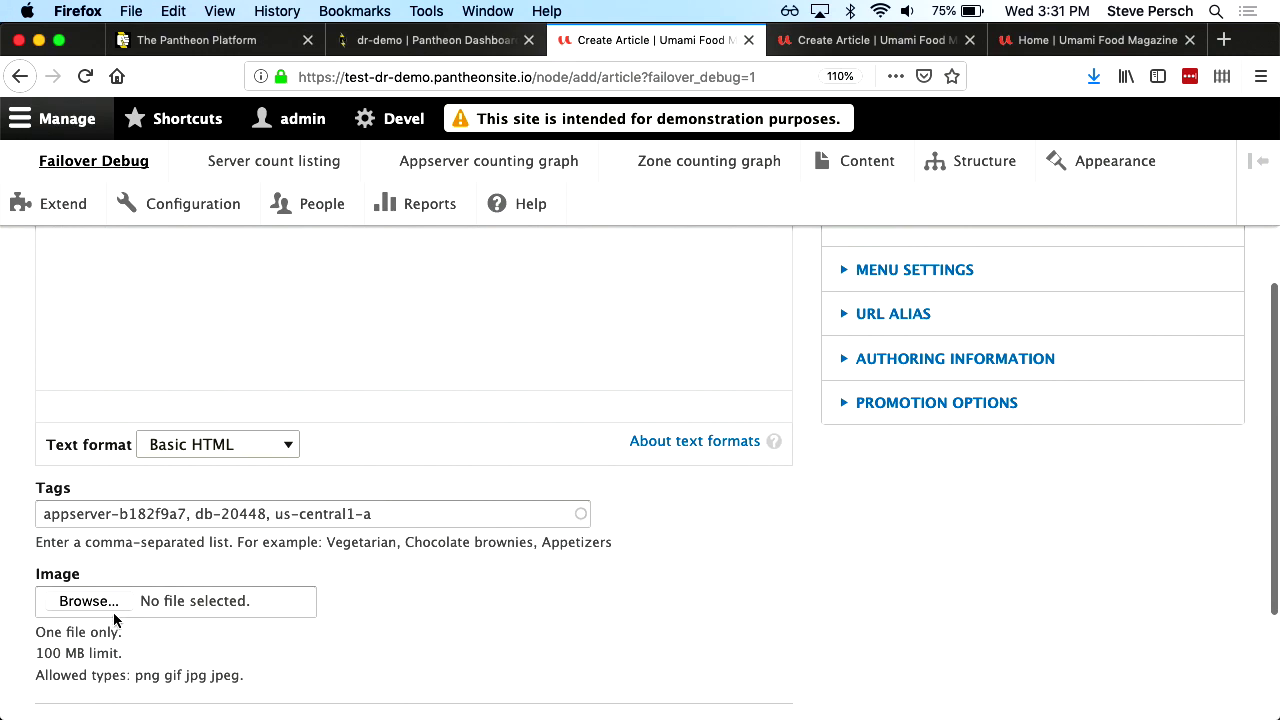
{"action": "scroll", "coordinate": [110, 615], "scroll_direction": "down", "scroll_amount": 4}
{"action": "left_click", "coordinate": [74, 605]}
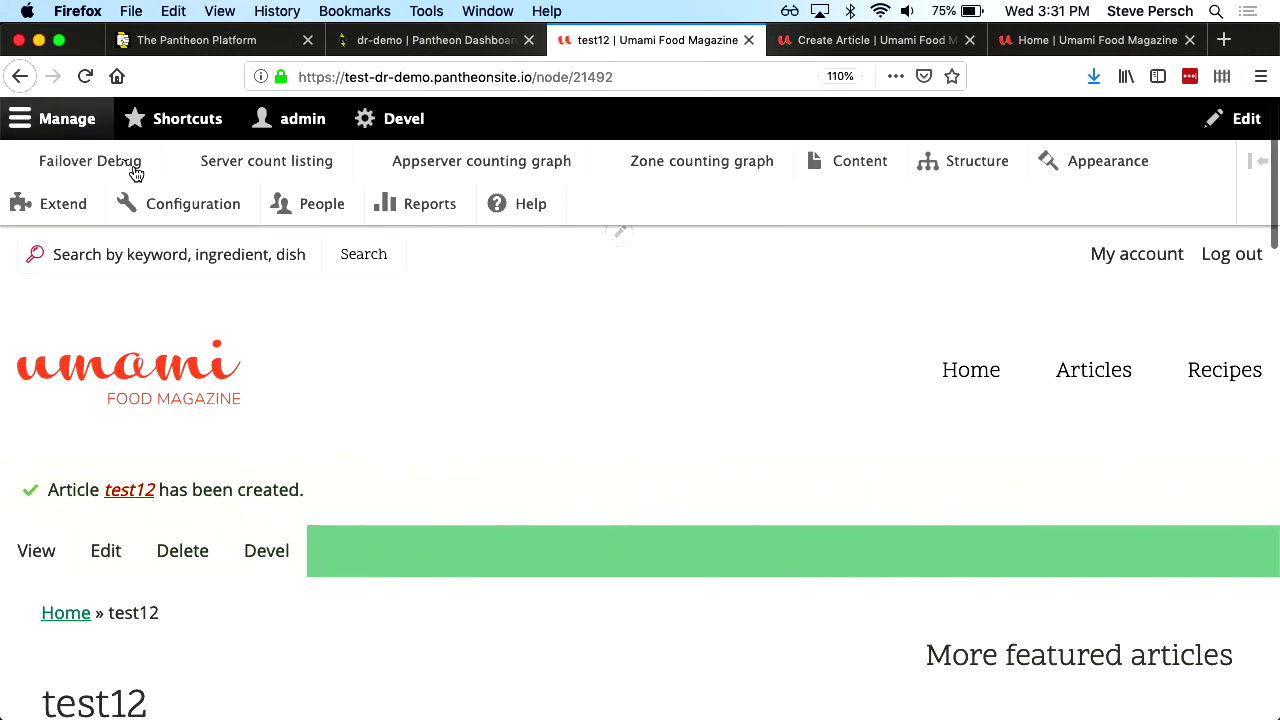
Open a fresh failover-debug Create Article form with its empty Title field focused
{"action": "left_click", "coordinate": [110, 163]}
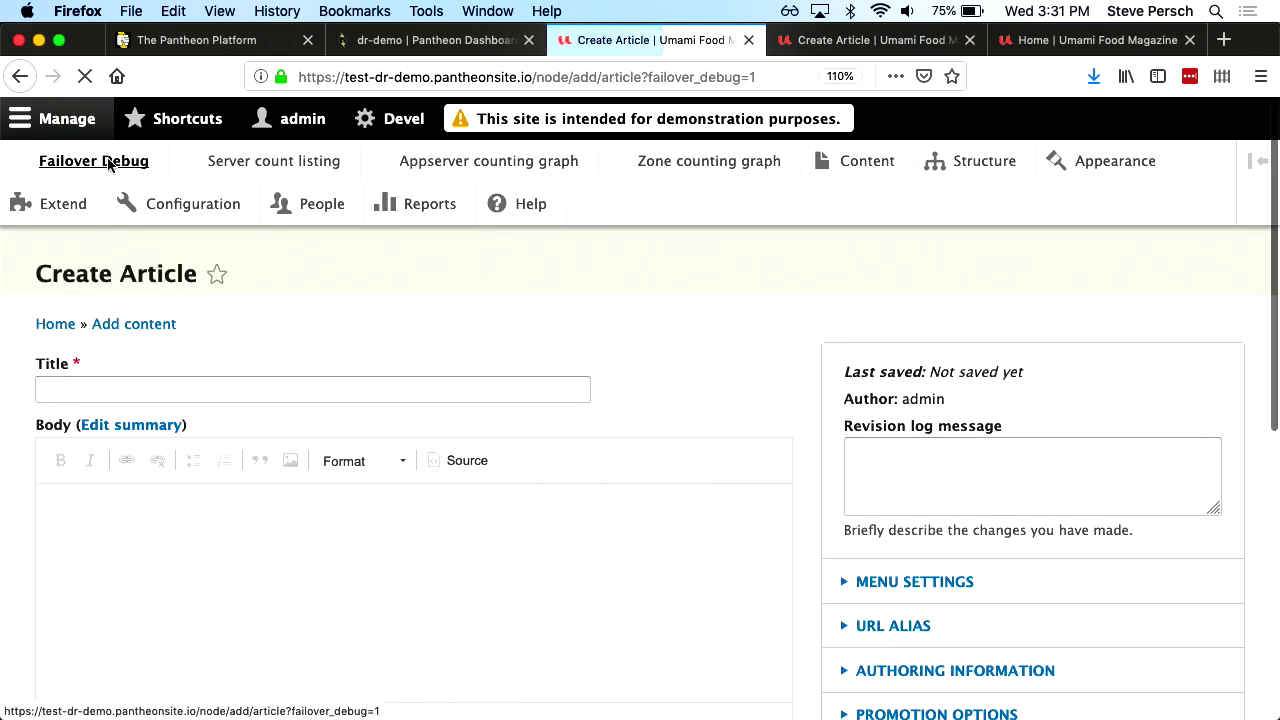
{"action": "scroll", "coordinate": [114, 337], "scroll_direction": "down", "scroll_amount": 10}
{"action": "scroll", "coordinate": [100, 418], "scroll_direction": "up", "scroll_amount": 10}
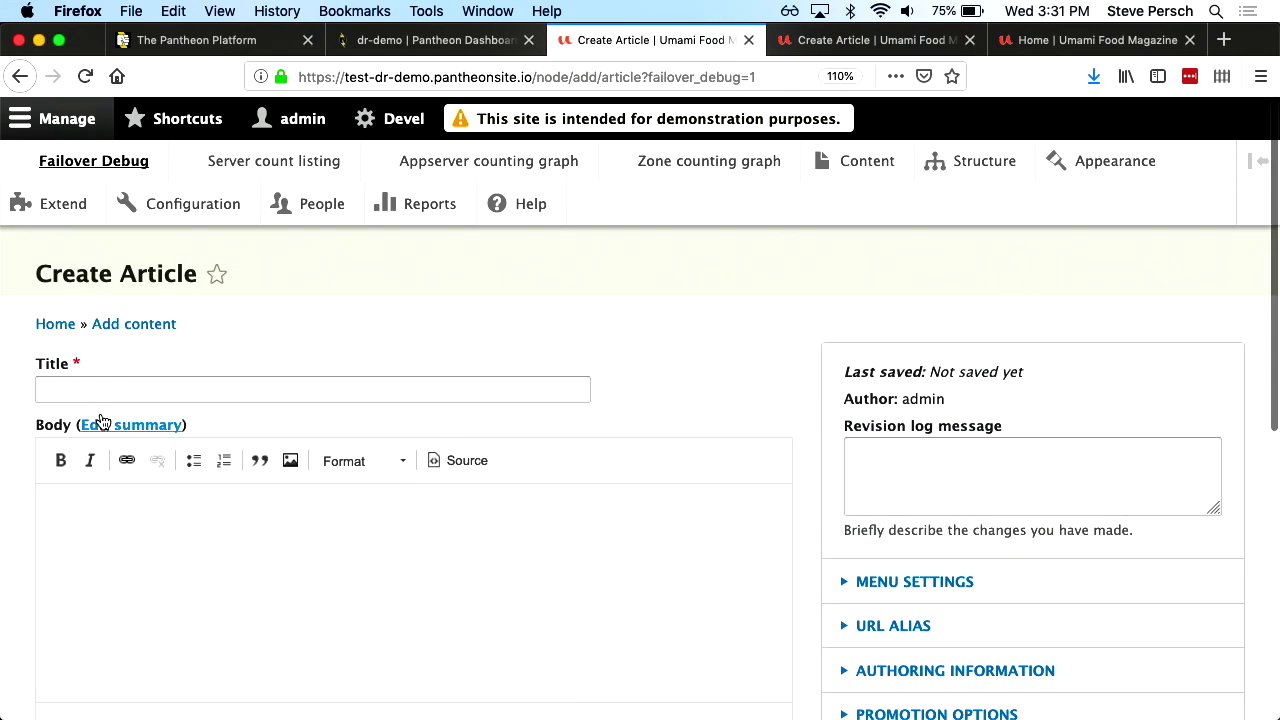
{"action": "left_click", "coordinate": [92, 380]}
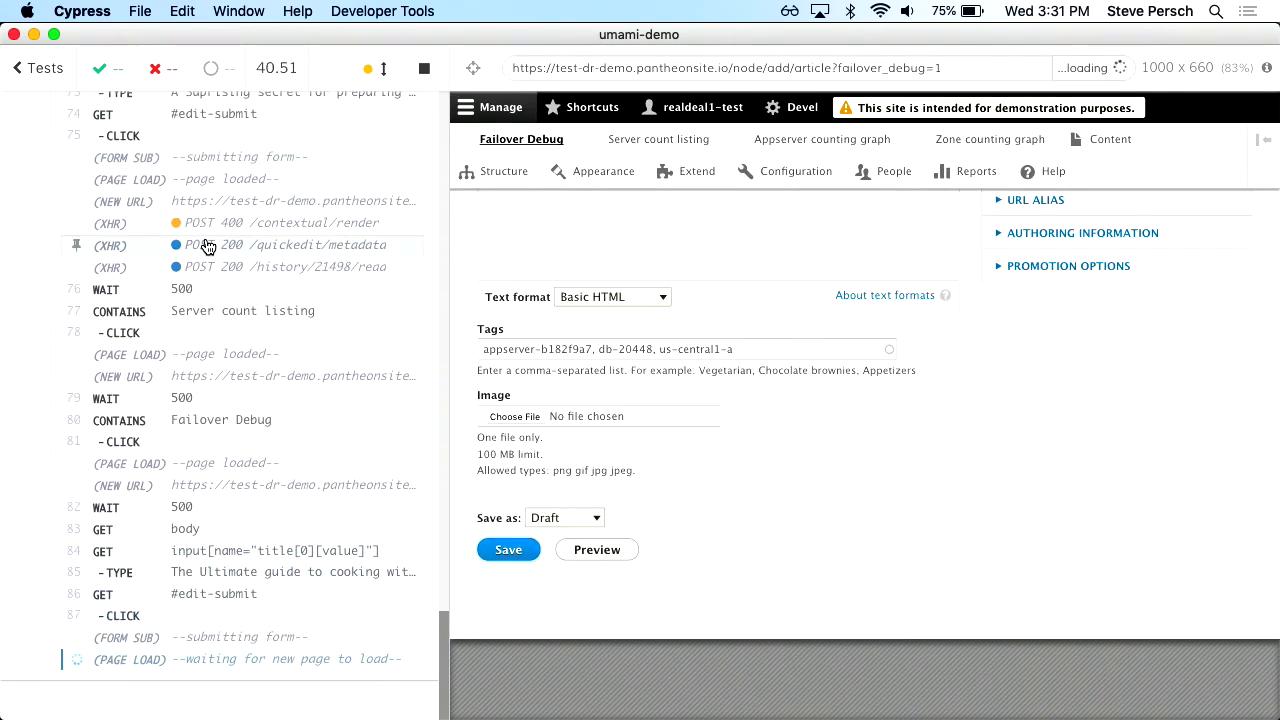
Bring Firefox back to the front on the test site's Create Article form
{"action": "key", "text": "super+Tab"}
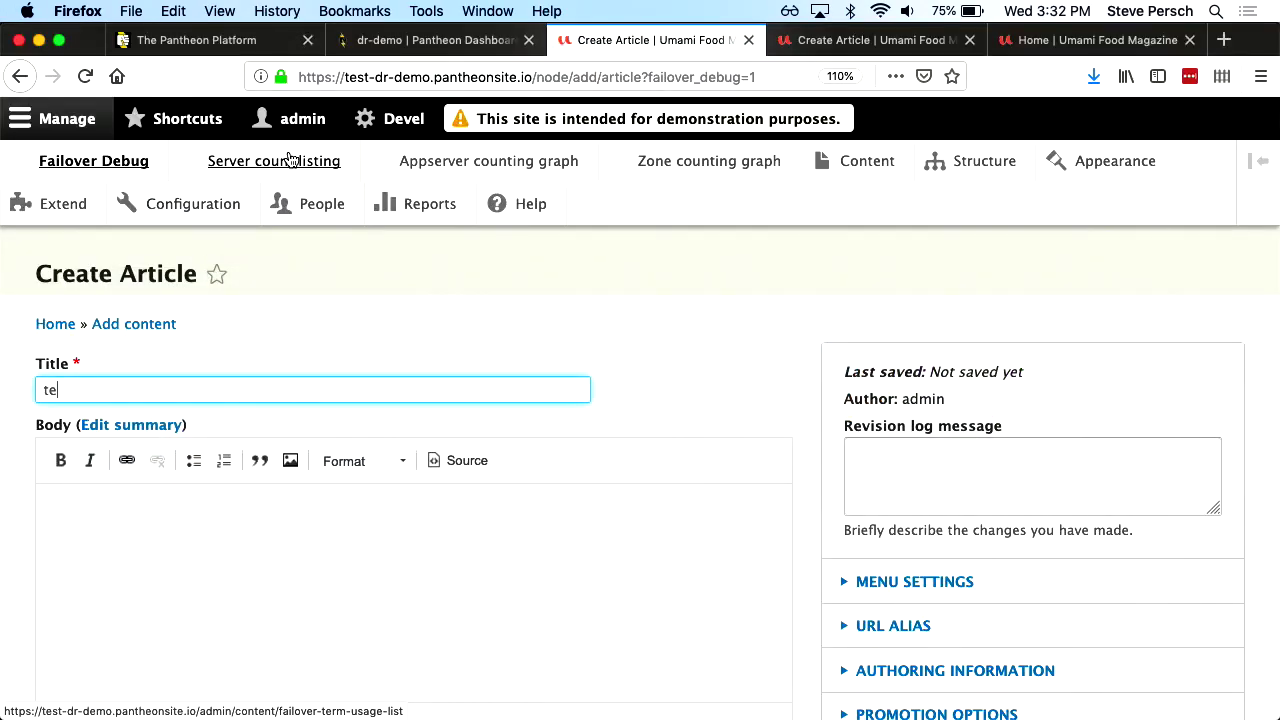
Open the test site's Server count listing and scroll through articles from appserver-b182f9a7 and appserver-8ddf743e
{"action": "left_click", "coordinate": [289, 160]}
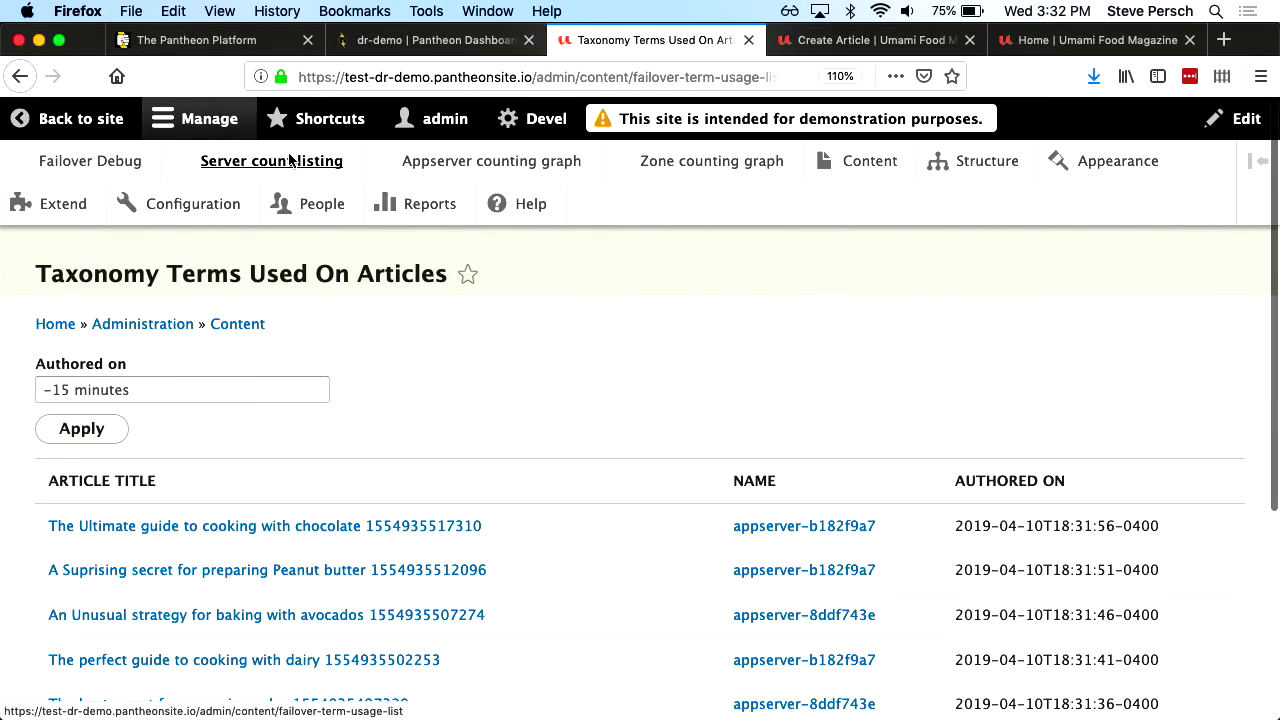
{"action": "scroll", "coordinate": [434, 386], "scroll_direction": "down", "scroll_amount": 2}
{"action": "scroll", "coordinate": [434, 393], "scroll_direction": "down", "scroll_amount": 1}
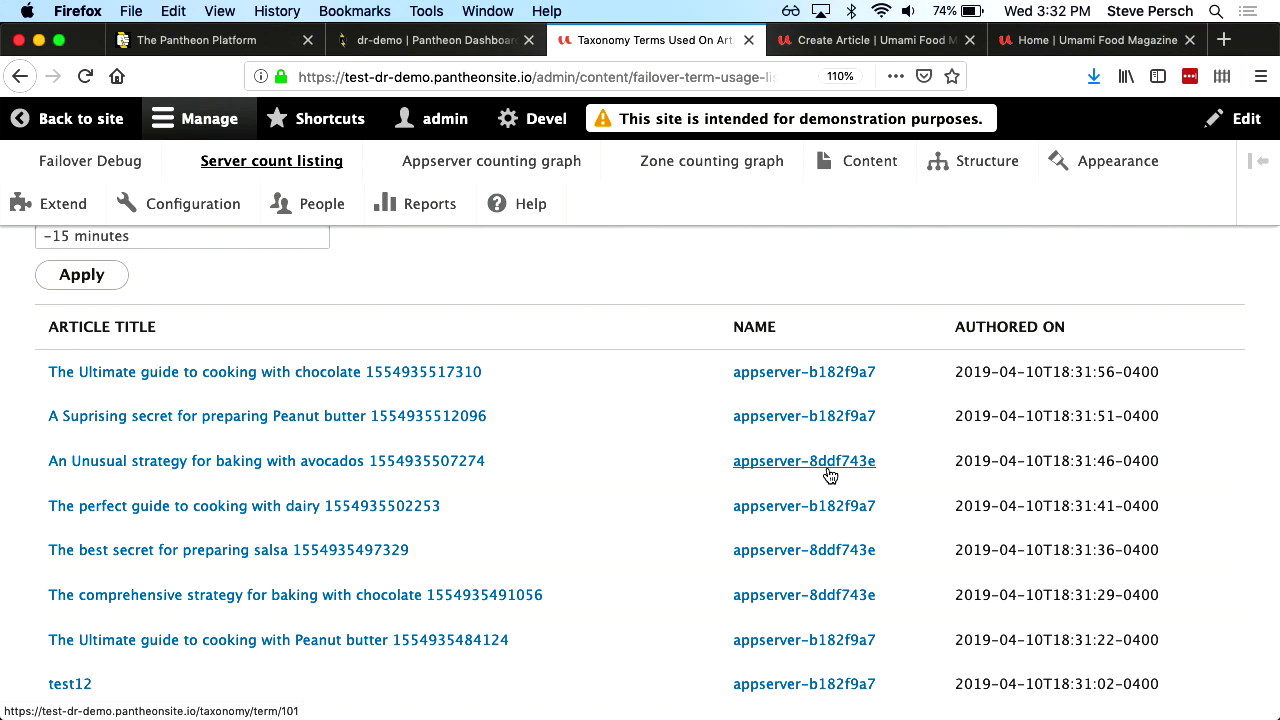
{"action": "key", "text": "super+Tab"}
{"action": "key", "text": "super+Tab"}
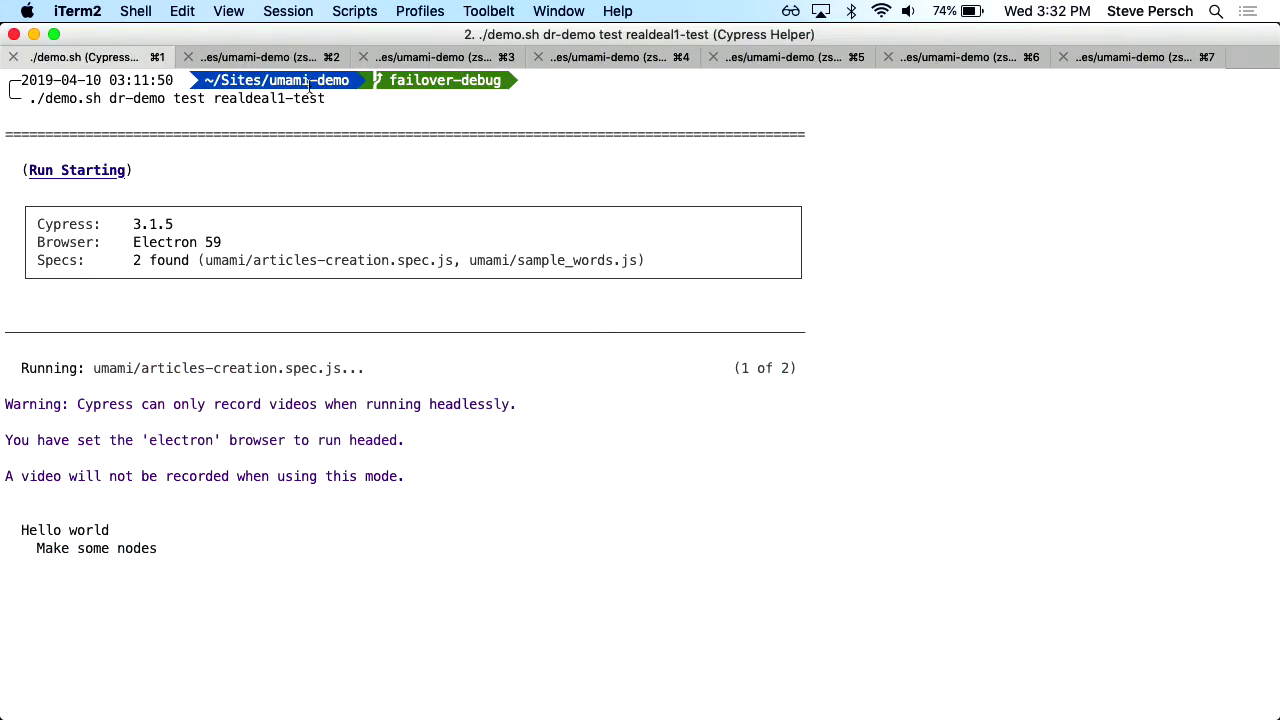
Launch the real-behat3, real-behat2 and real-behat1 Behat scripts against the dr-demo live environment
{"action": "left_click", "coordinate": [1105, 58]}
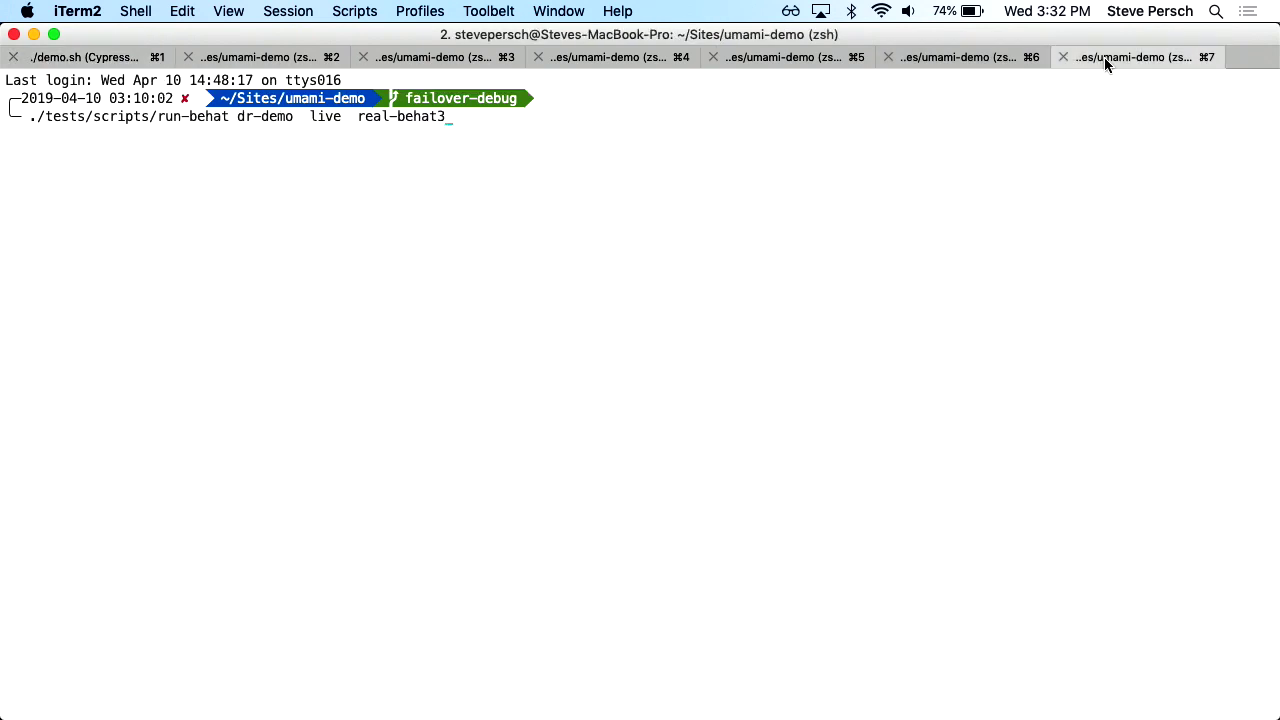
{"action": "key", "text": "Return"}
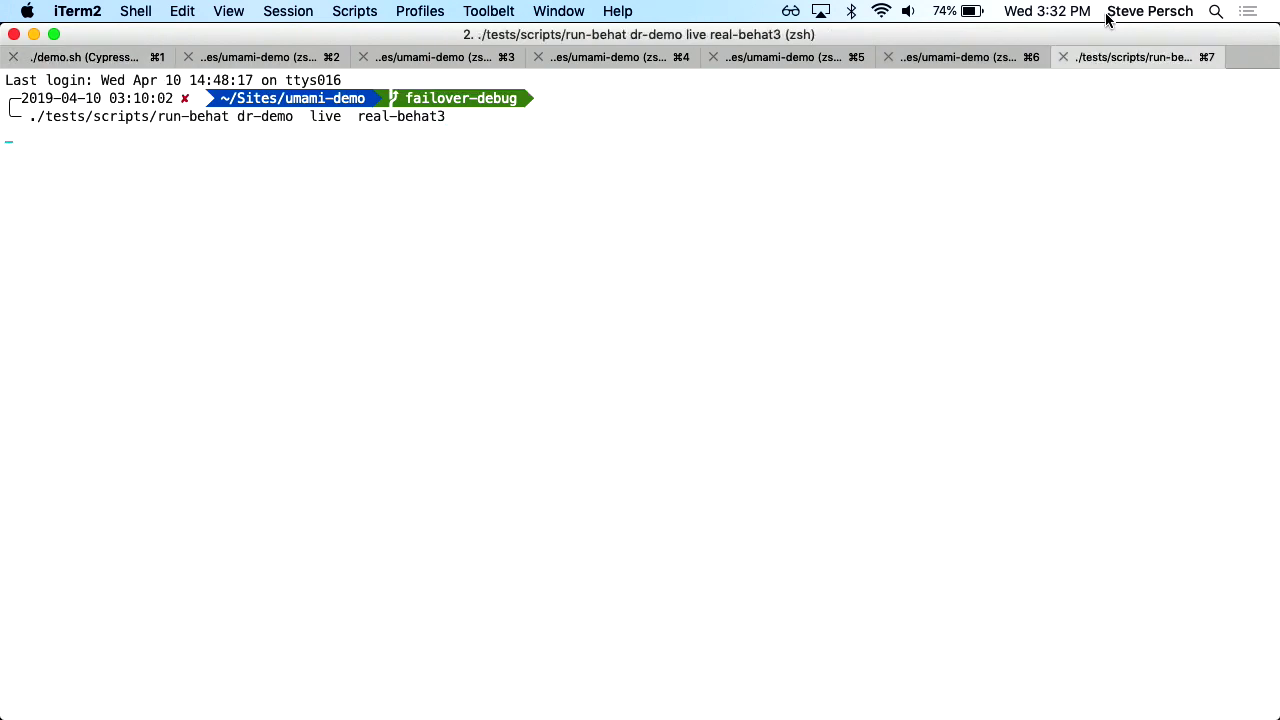
{"action": "left_click", "coordinate": [942, 55]}
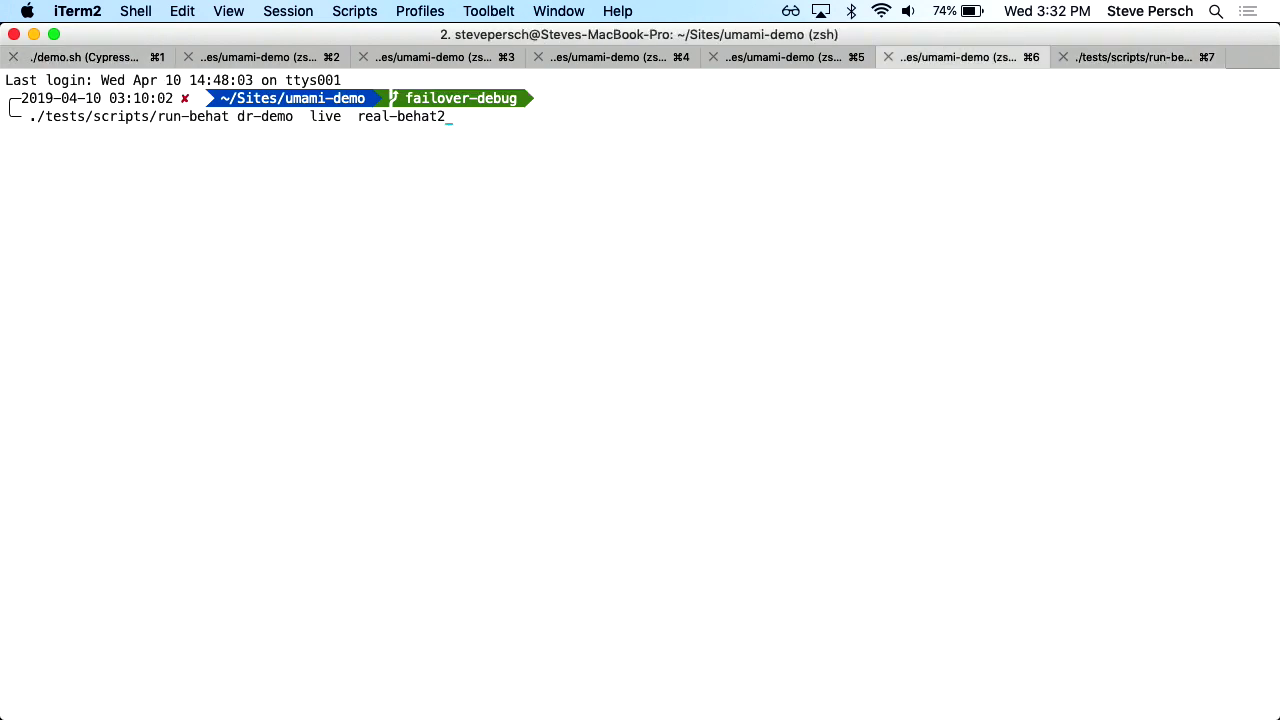
{"action": "key", "text": "Return"}
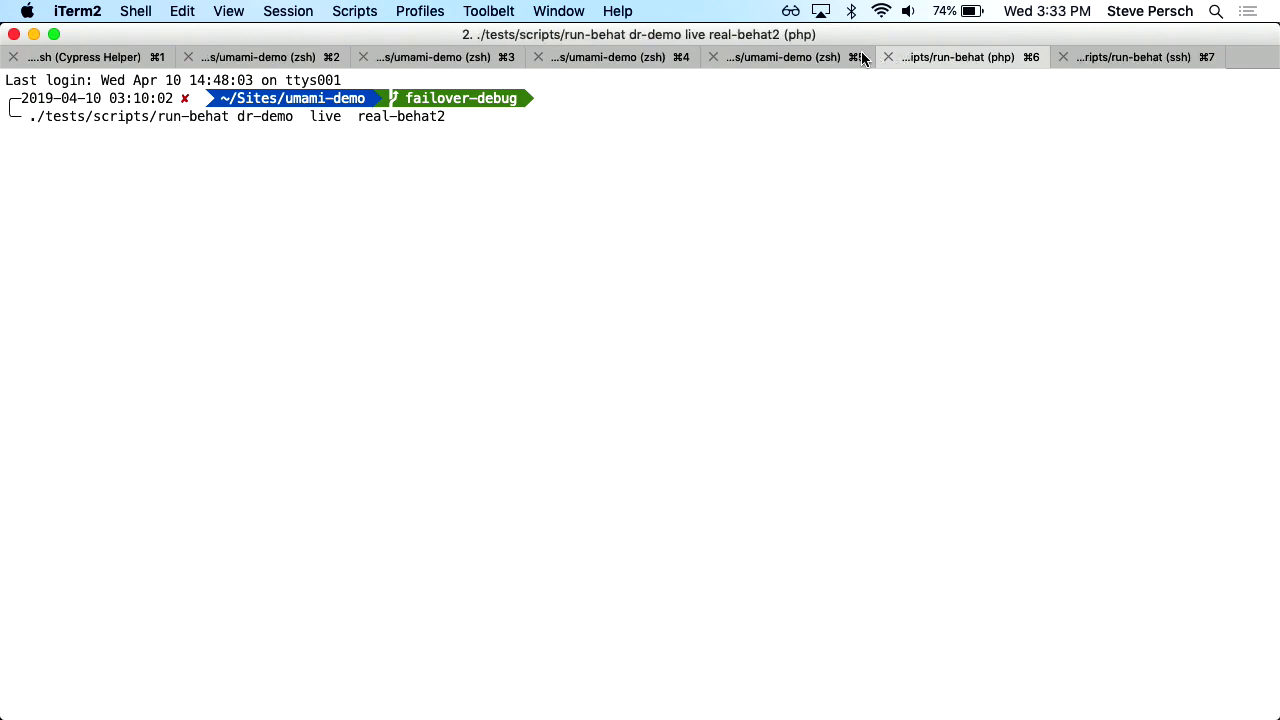
{"action": "left_click", "coordinate": [806, 57]}
{"action": "key", "text": "Up"}
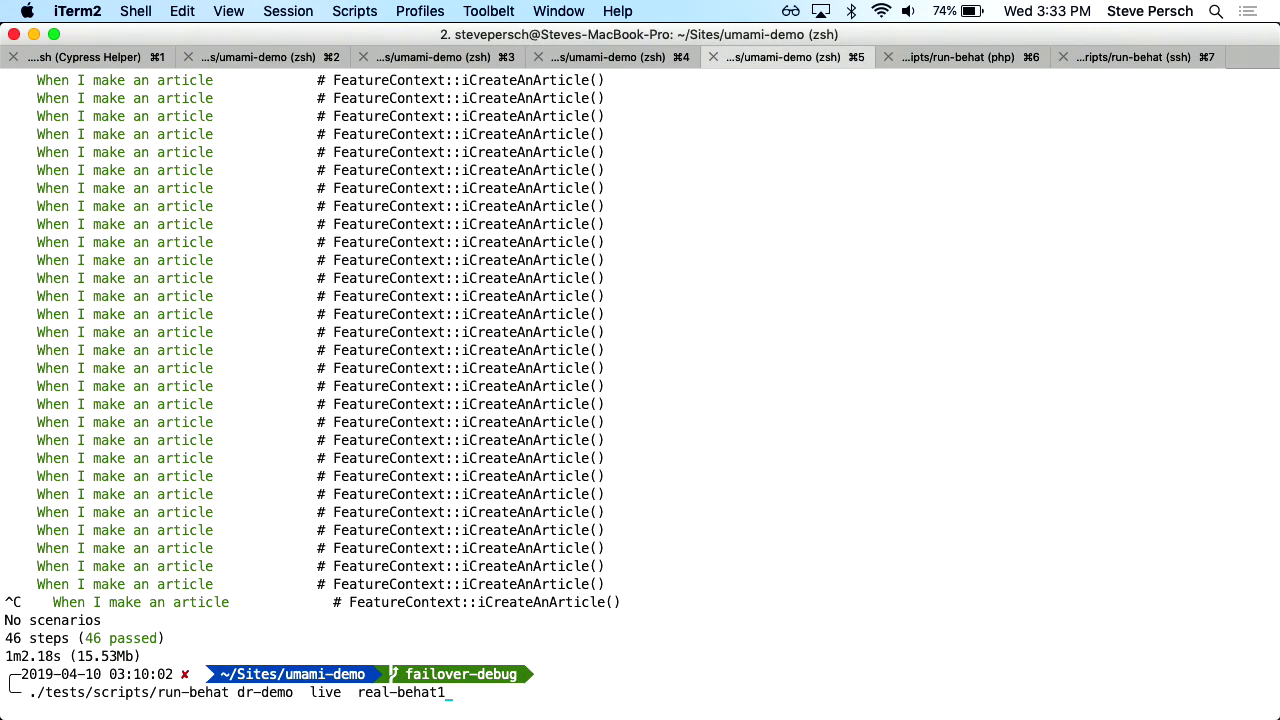
{"action": "key", "text": "Return"}
Start the demo.sh dr-demo live realdeal3, realdeal2 and realdeal1 runs
{"action": "left_click", "coordinate": [630, 57]}
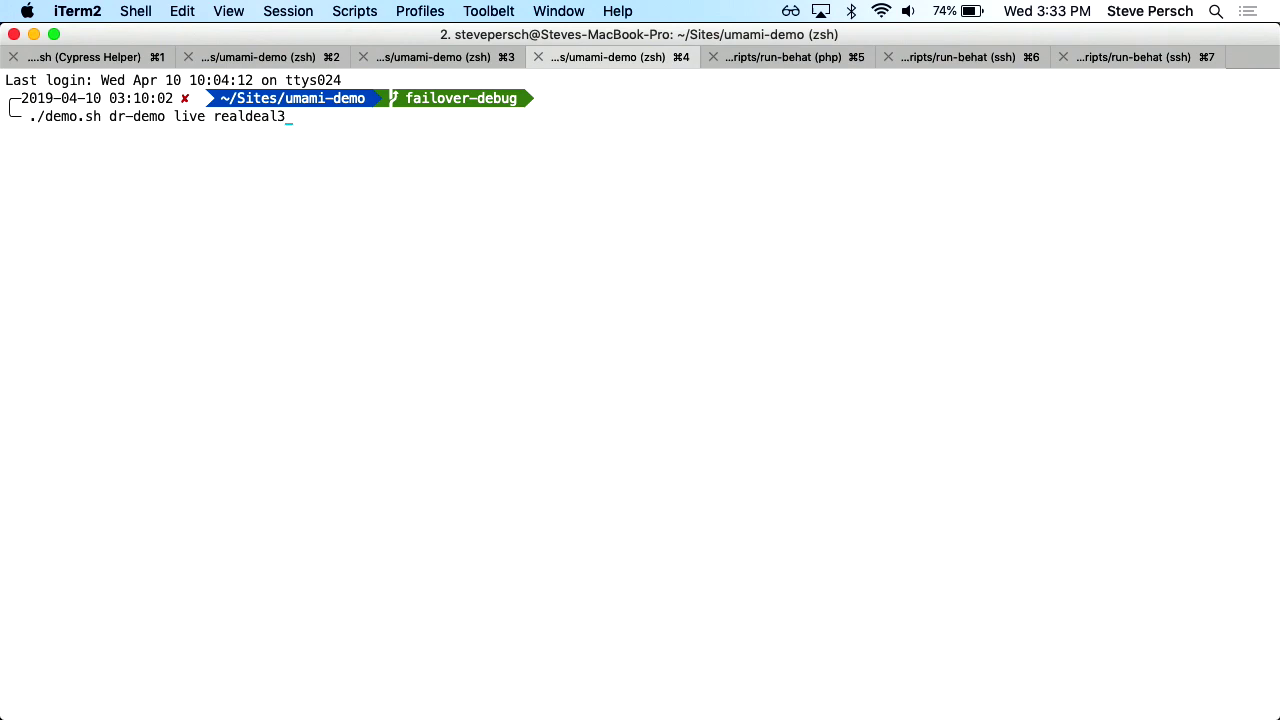
{"action": "key", "text": "Return"}
{"action": "left_click", "coordinate": [435, 60]}
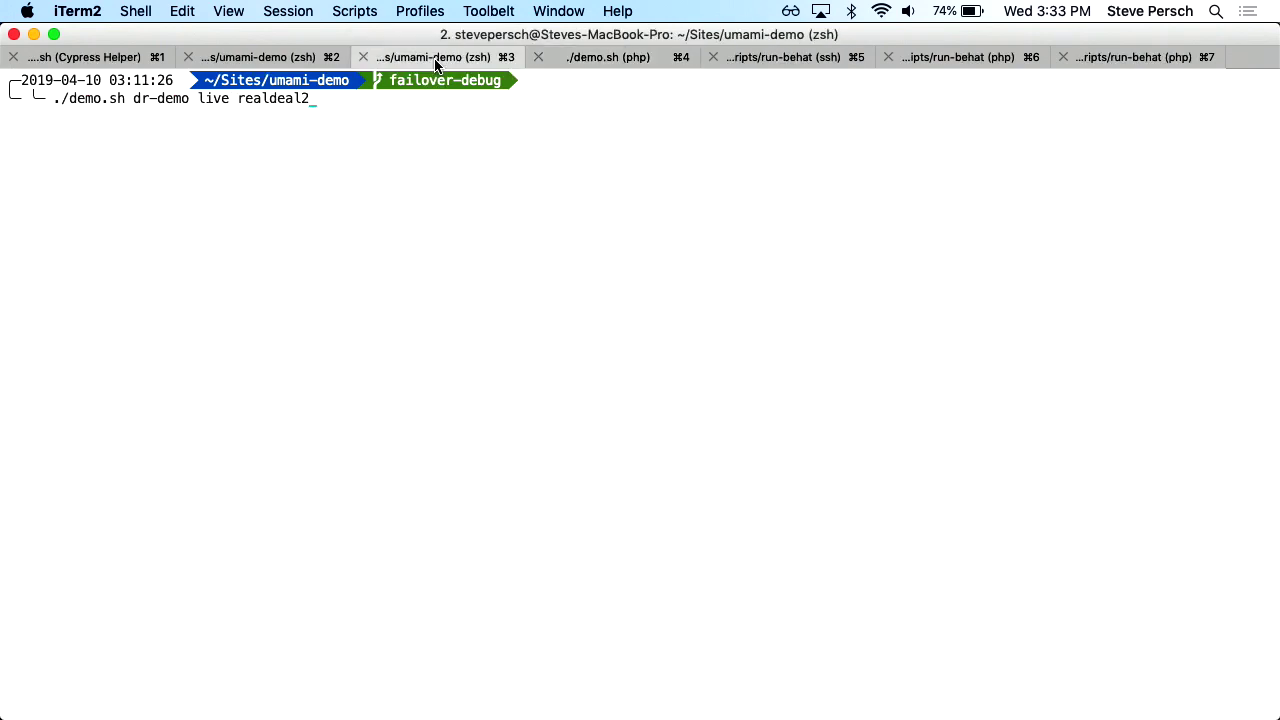
{"action": "key", "text": "Return"}
{"action": "left_click", "coordinate": [243, 62]}
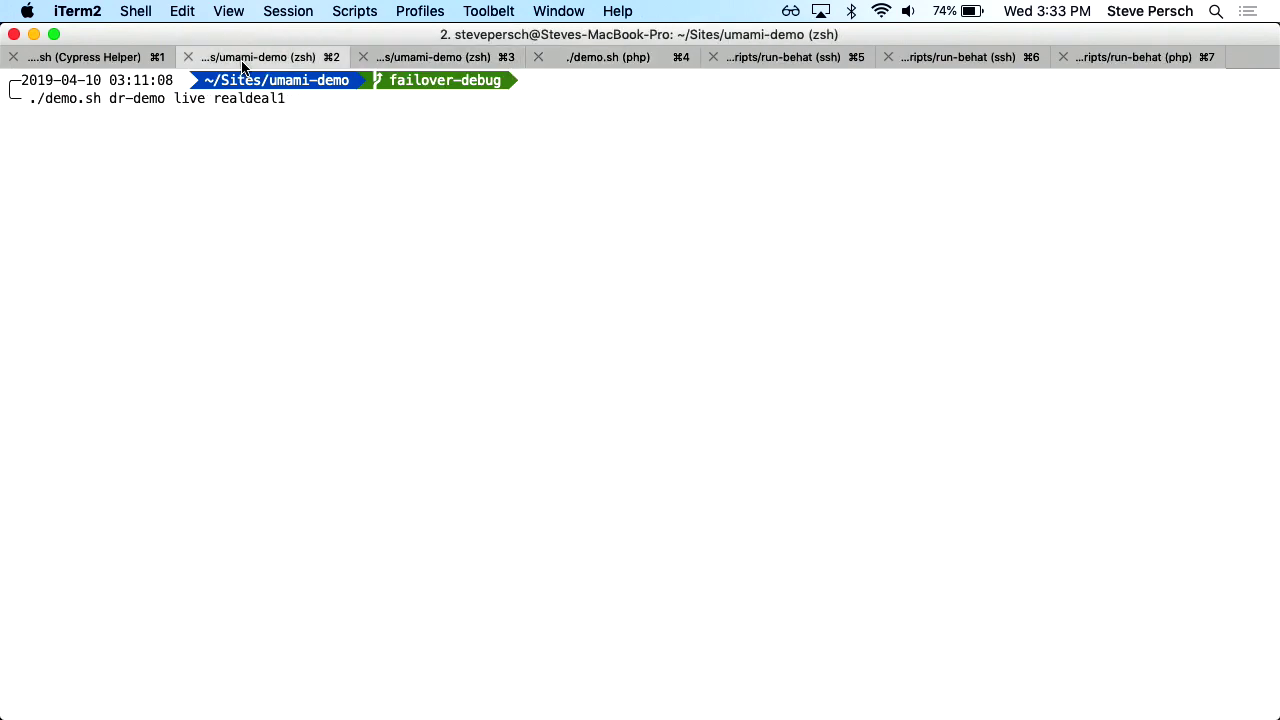
{"action": "key", "text": "Return"}
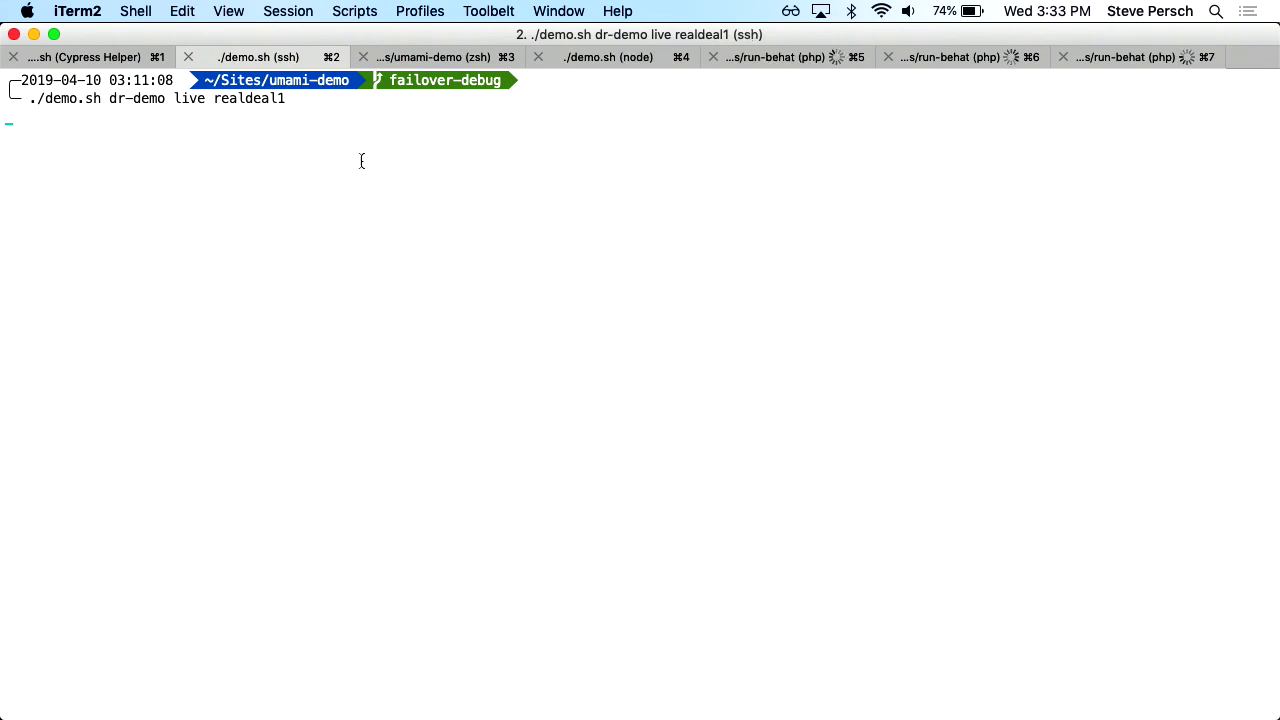
{"action": "key", "text": "super+Tab"}
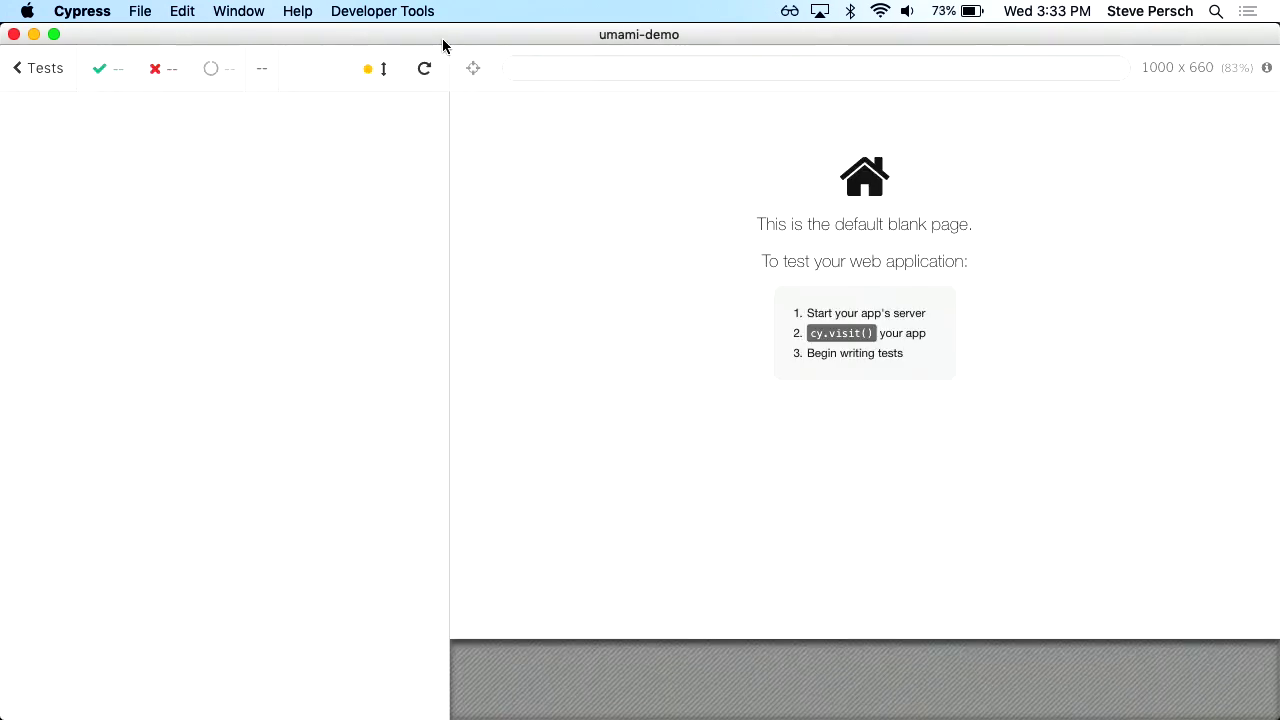
Close Firefox's test-site server count listing and Create Article tabs, then return to the Cypress live run
{"action": "key", "text": "super+Tab"}
{"action": "key", "text": "super+Tab"}
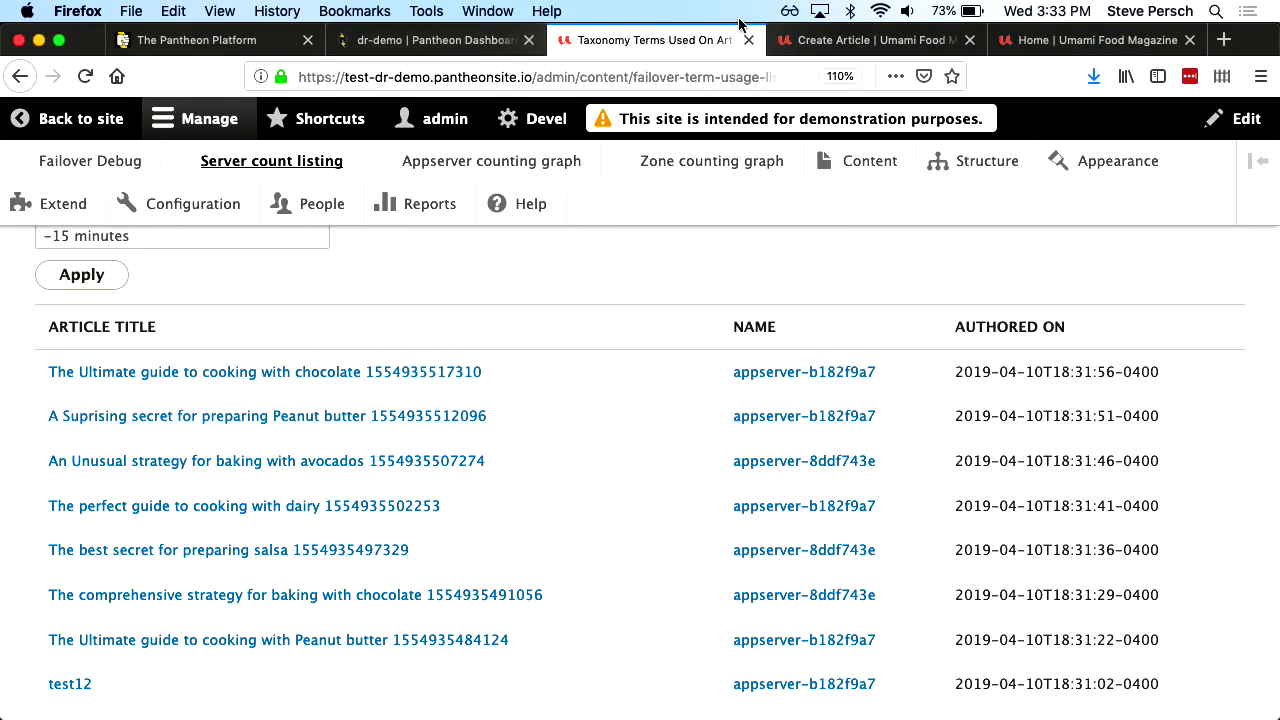
{"action": "left_click", "coordinate": [748, 40]}
{"action": "left_click", "coordinate": [711, 42]}
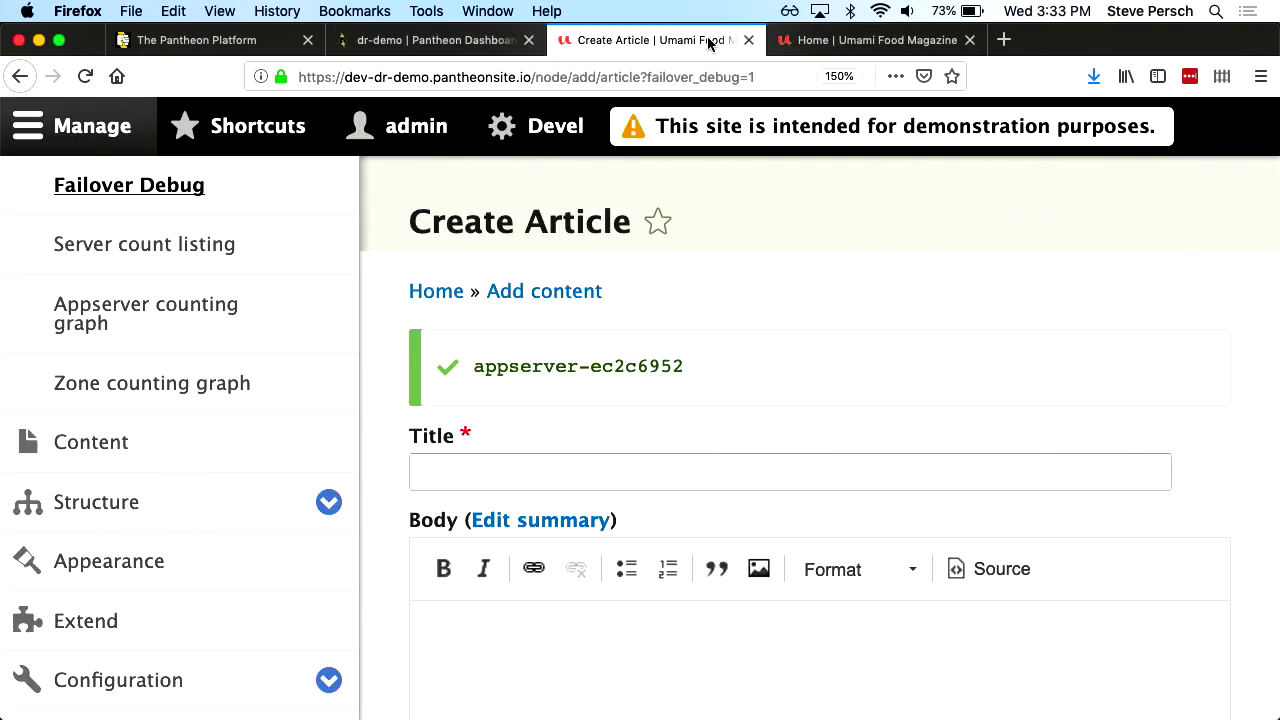
{"action": "left_click", "coordinate": [748, 40]}
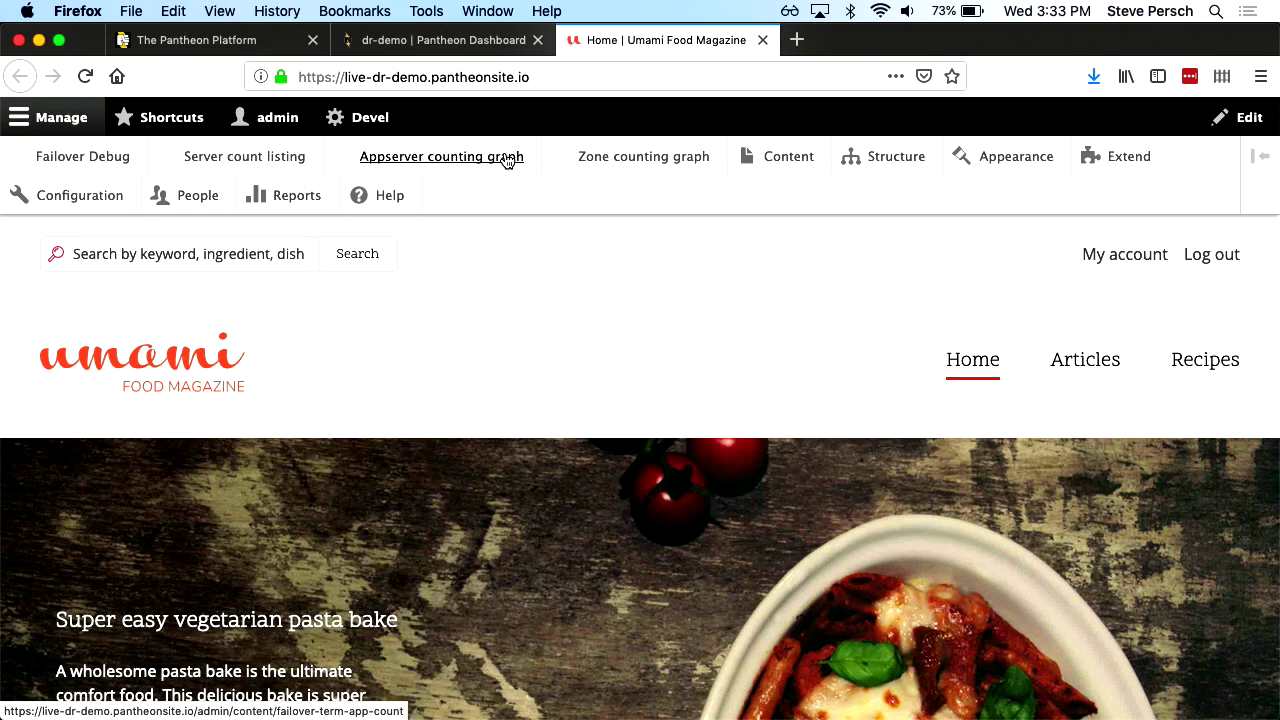
{"action": "key", "text": "super+Tab"}
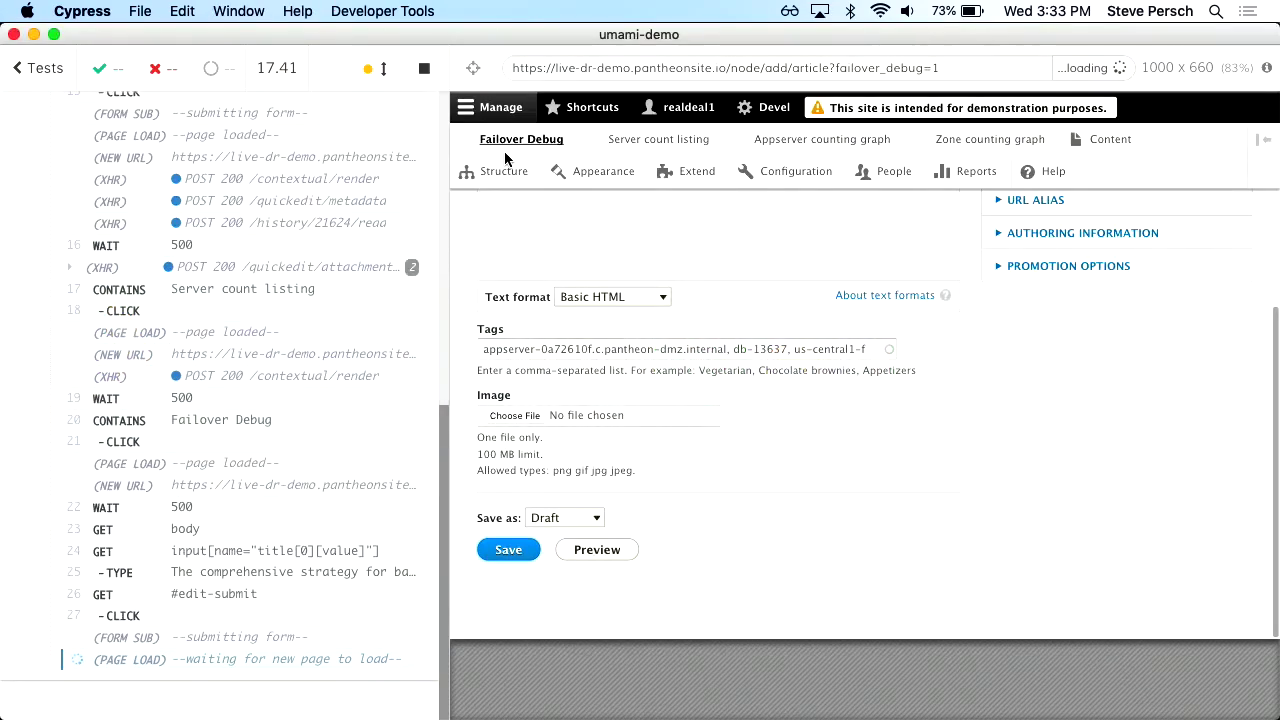